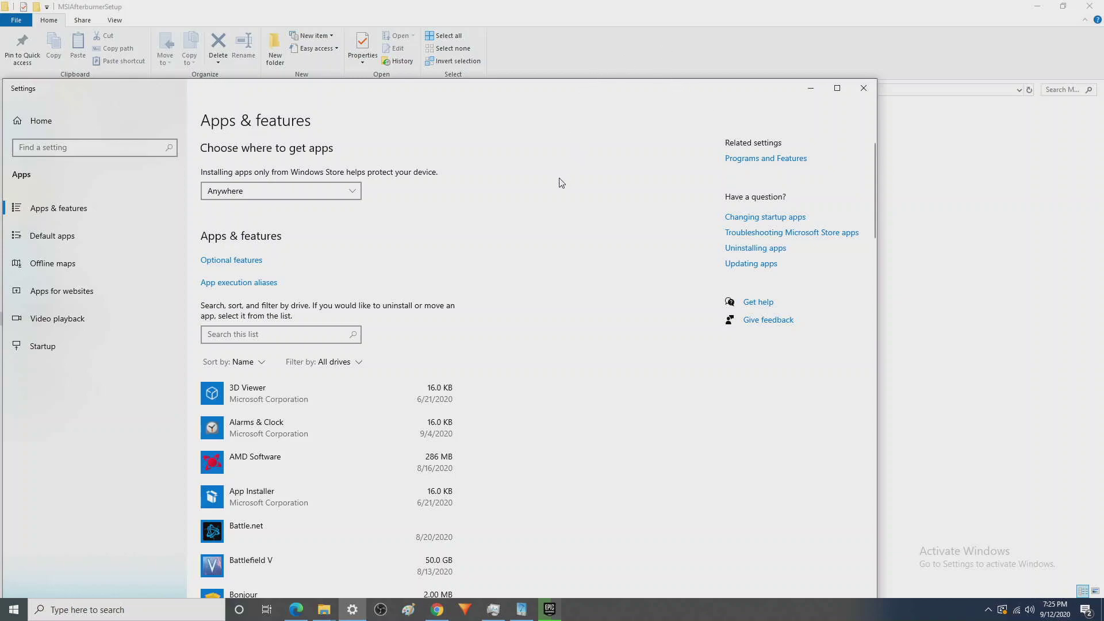
# Scroll the installed apps list down to the MSI Afterburner 4.6.3 Beta 1 entry.
pyautogui.scroll(-12, 561, 183)
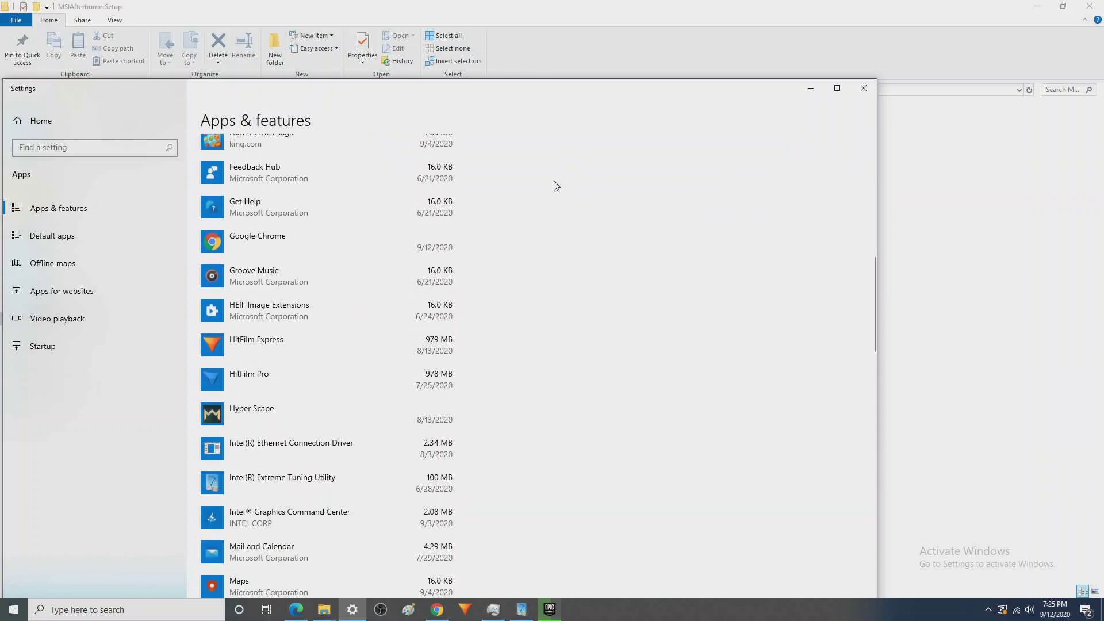
pyautogui.scroll(-10, 552, 188)
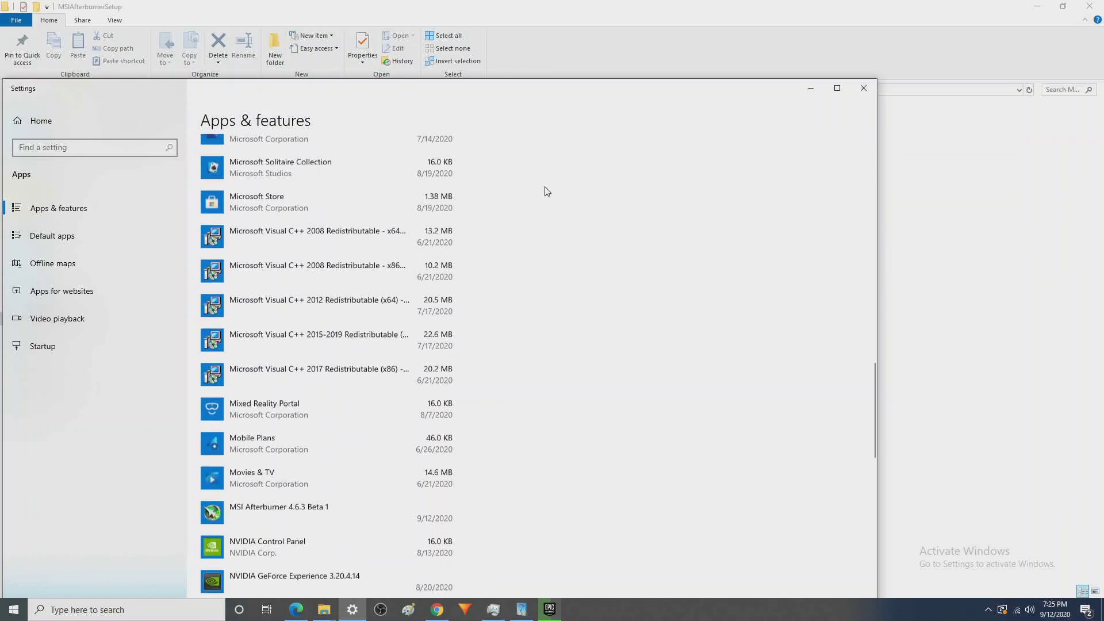
pyautogui.scroll(-3, 573, 252)
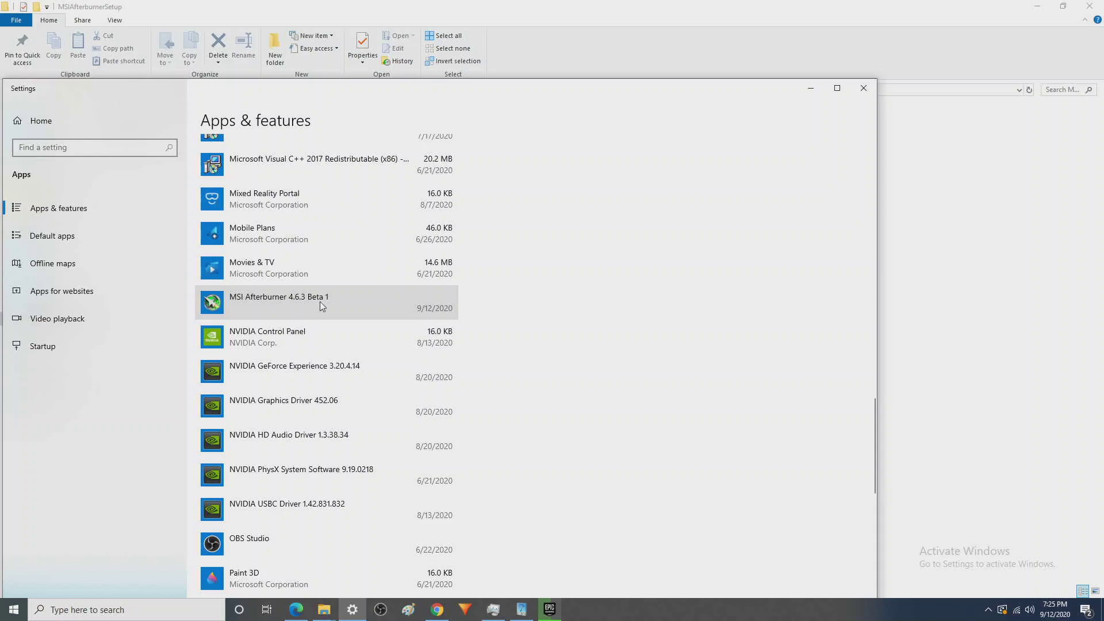
# Uninstall MSI Afterburner 4.6.3 Beta 1, approving UAC and answering the keep-settings prompt.
pyautogui.click(277, 300)
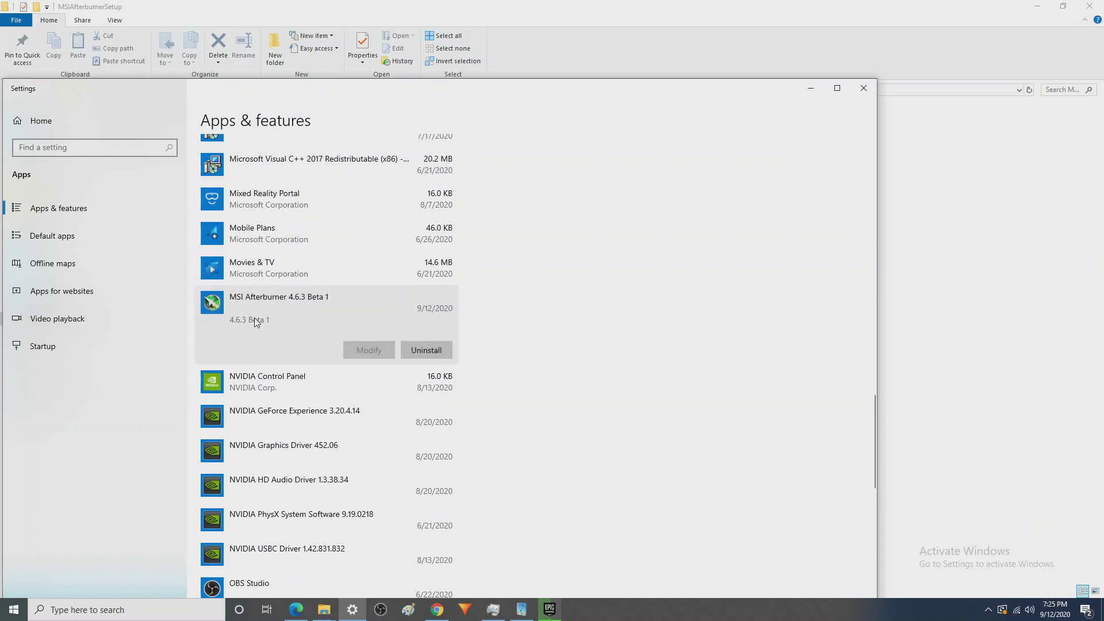
pyautogui.click(437, 352)
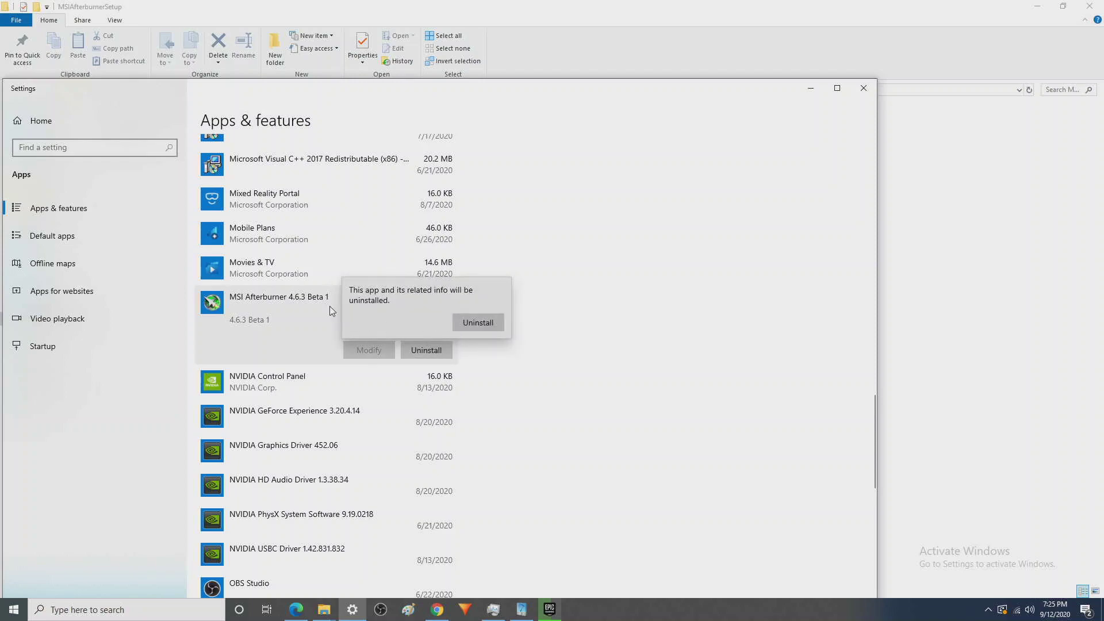
pyautogui.click(476, 319)
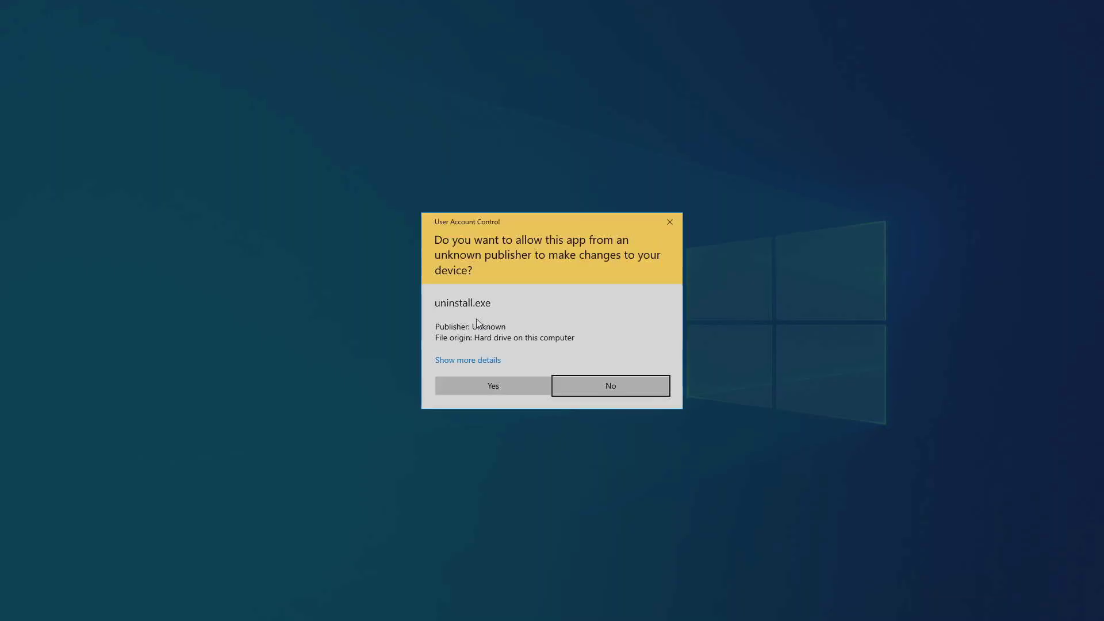
pyautogui.click(495, 381)
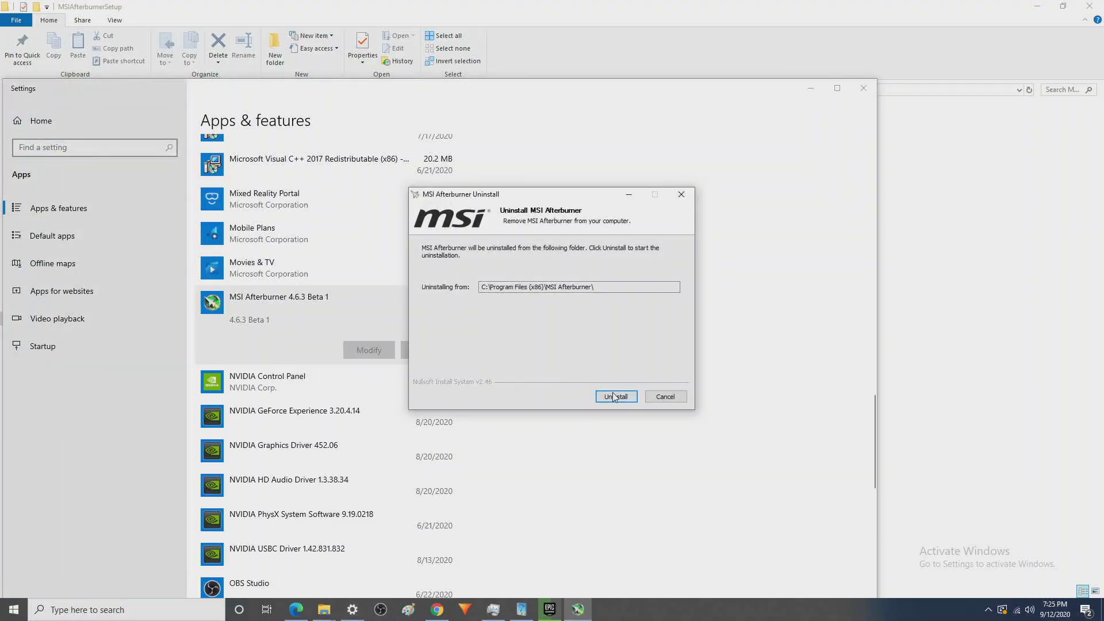
pyautogui.click(615, 396)
pyautogui.click(592, 346)
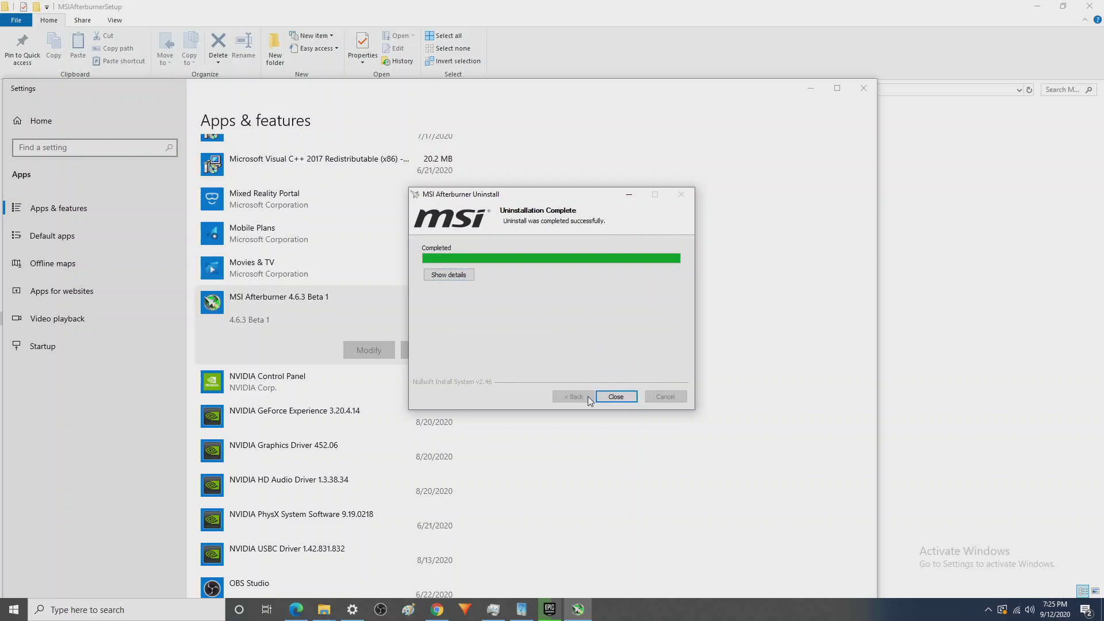
pyautogui.click(614, 398)
# Find RivaTuner Statistics Server 7.3.0 Beta 6 in the installed apps list and expand it.
pyautogui.scroll(-5, 460, 357)
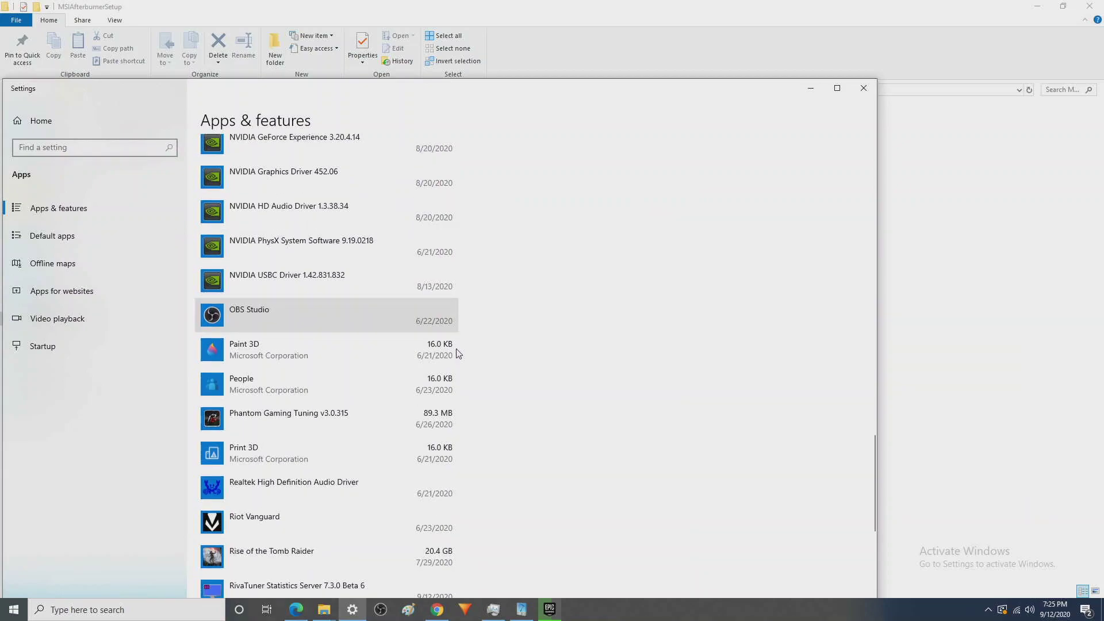
pyautogui.scroll(-9, 458, 353)
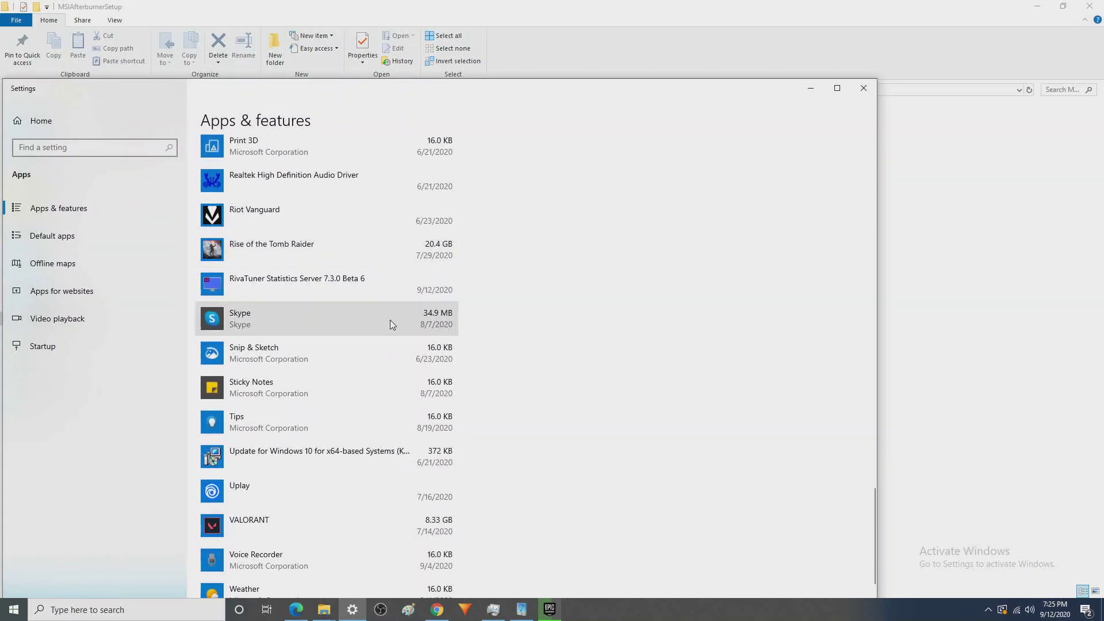
pyautogui.scroll(-4, 390, 325)
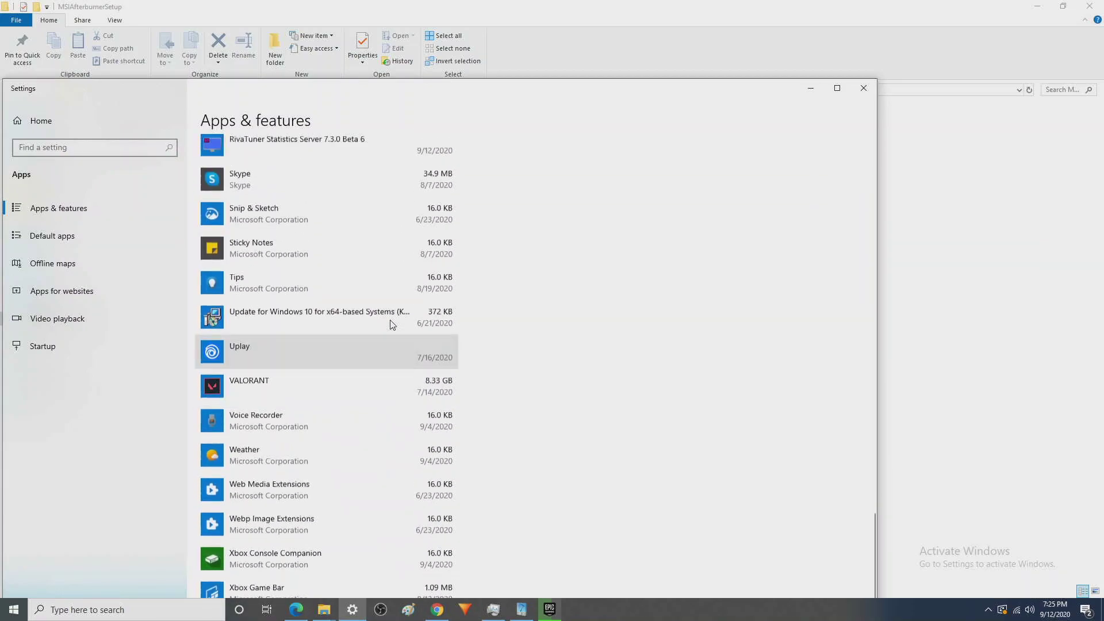
pyautogui.scroll(1, 381, 333)
pyautogui.scroll(3, 381, 333)
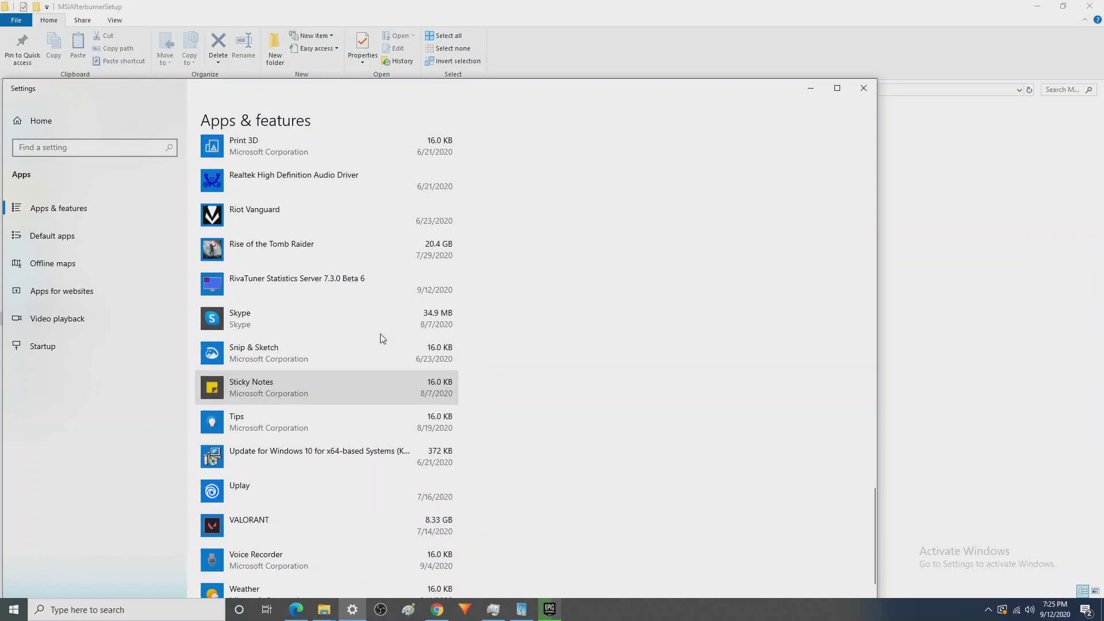
pyautogui.click(360, 295)
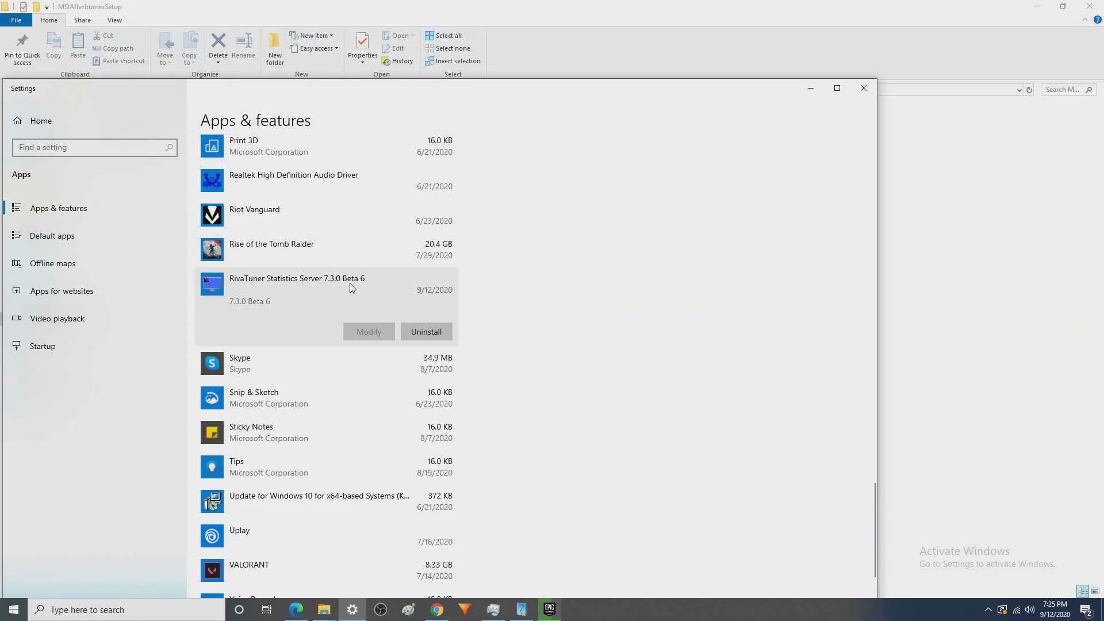
# Uninstall RivaTuner, approving UAC and answering Yes to keep its settings.
pyautogui.click(424, 330)
pyautogui.click(469, 305)
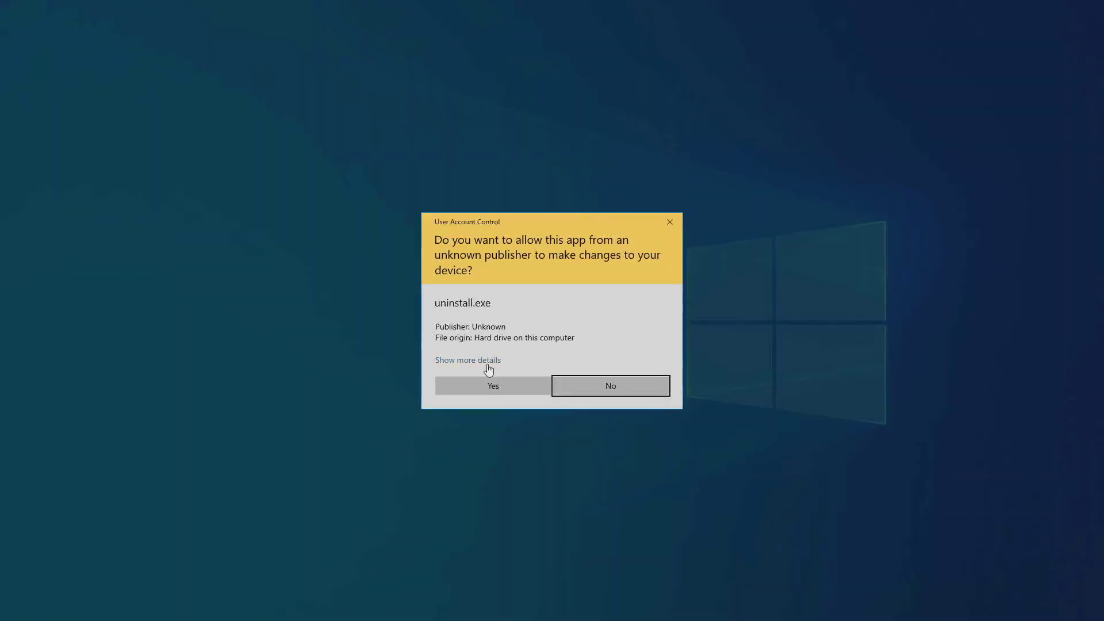
pyautogui.click(490, 388)
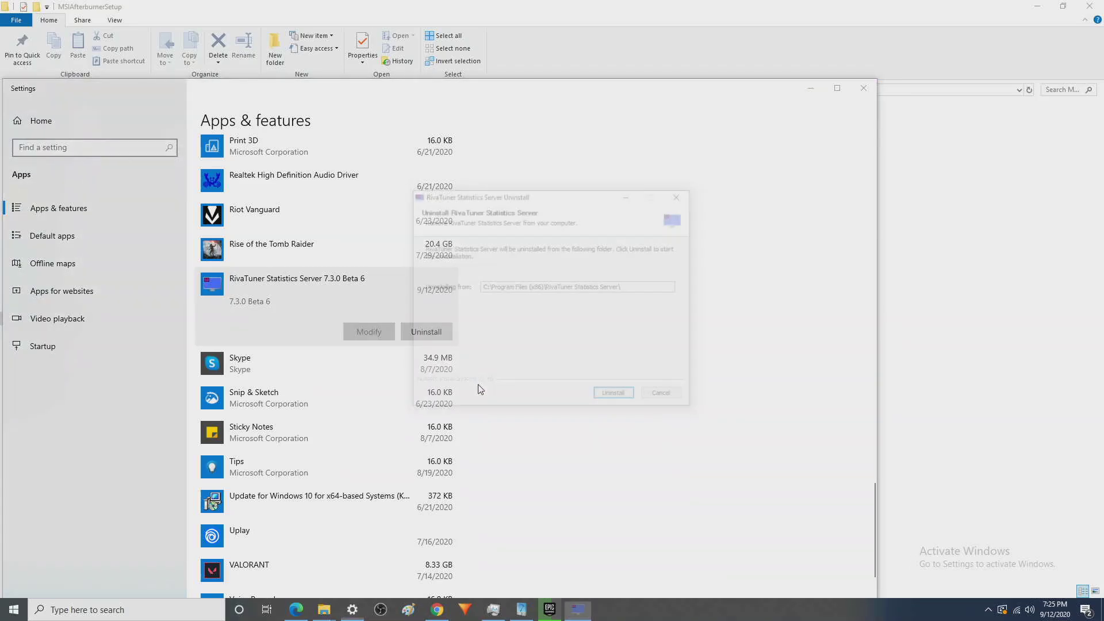
pyautogui.click(616, 397)
pyautogui.click(592, 344)
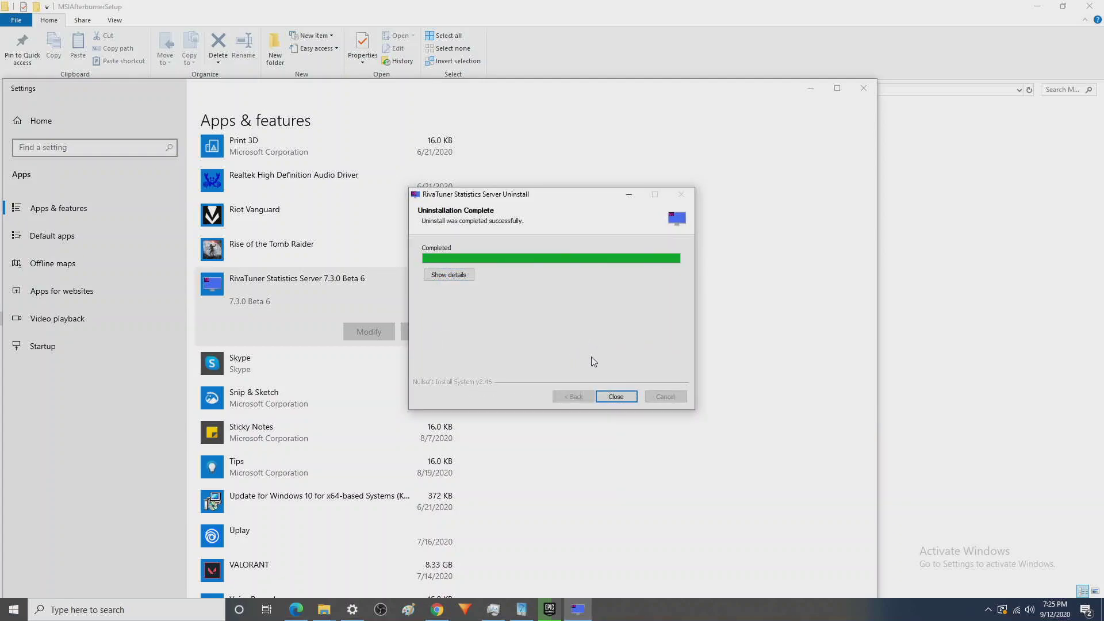
pyautogui.click(616, 397)
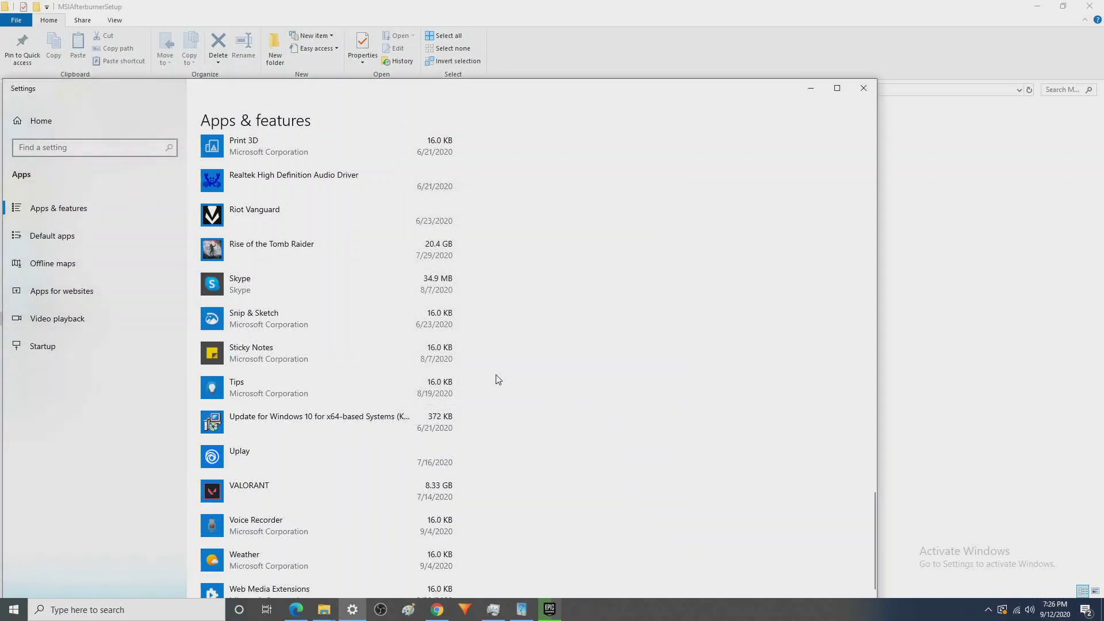
# Open the Program Files (x86) folder on the C: drive in File Explorer.
pyautogui.click(325, 611)
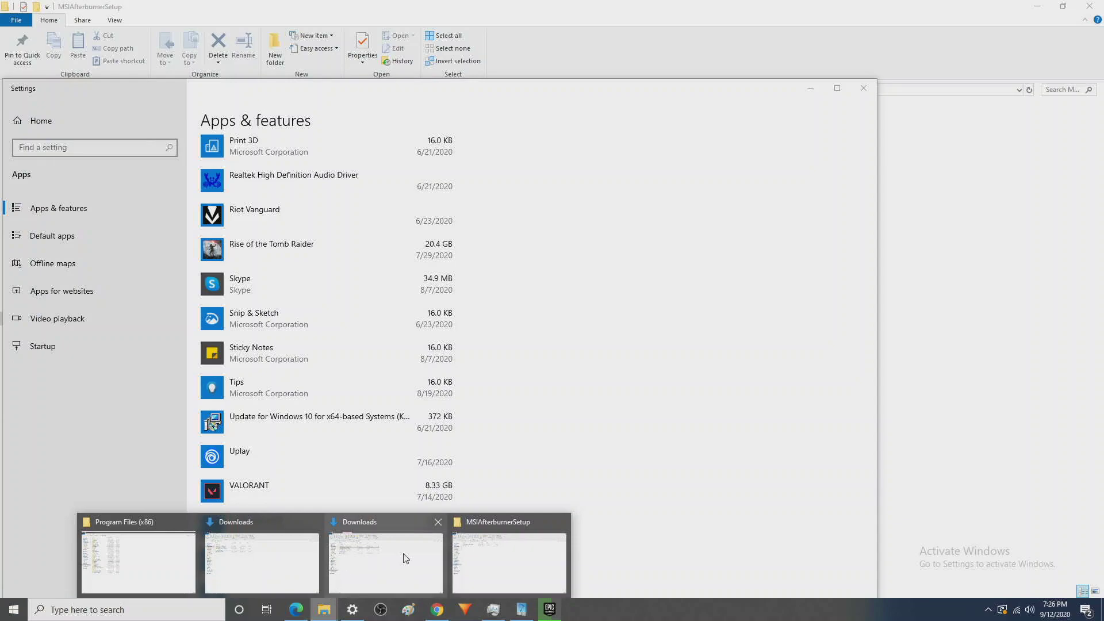
pyautogui.click(513, 567)
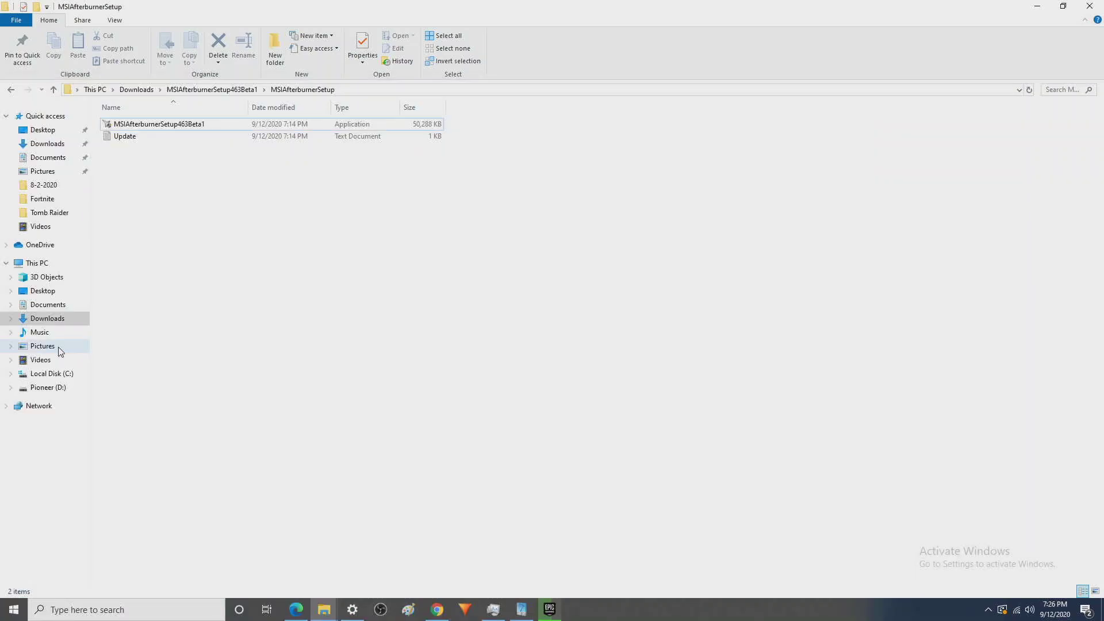
pyautogui.click(52, 373)
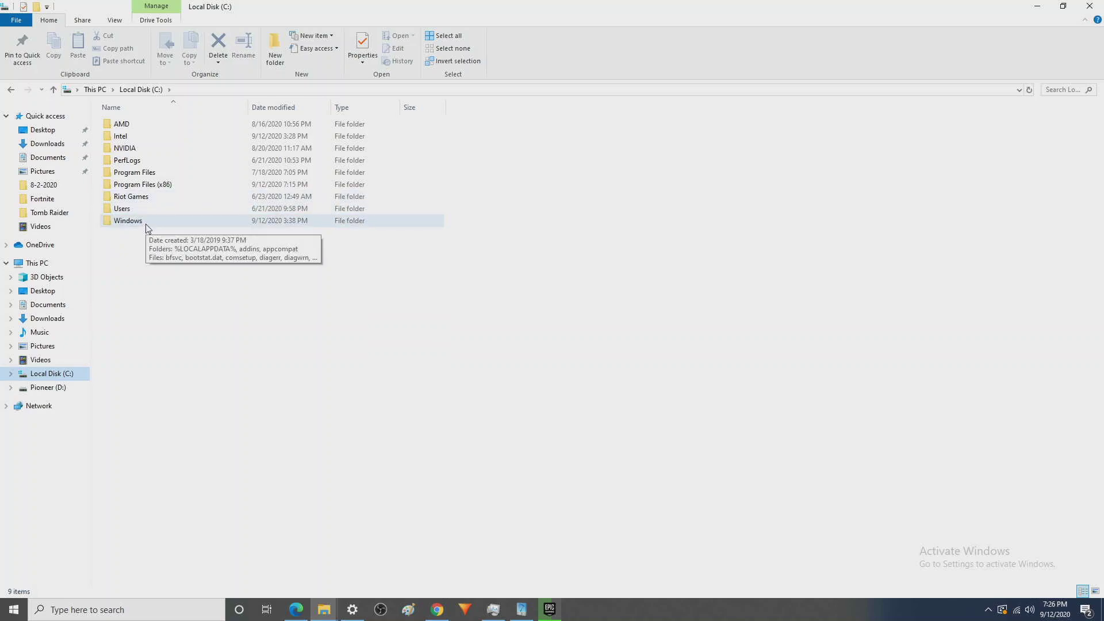
pyautogui.doubleClick(160, 188)
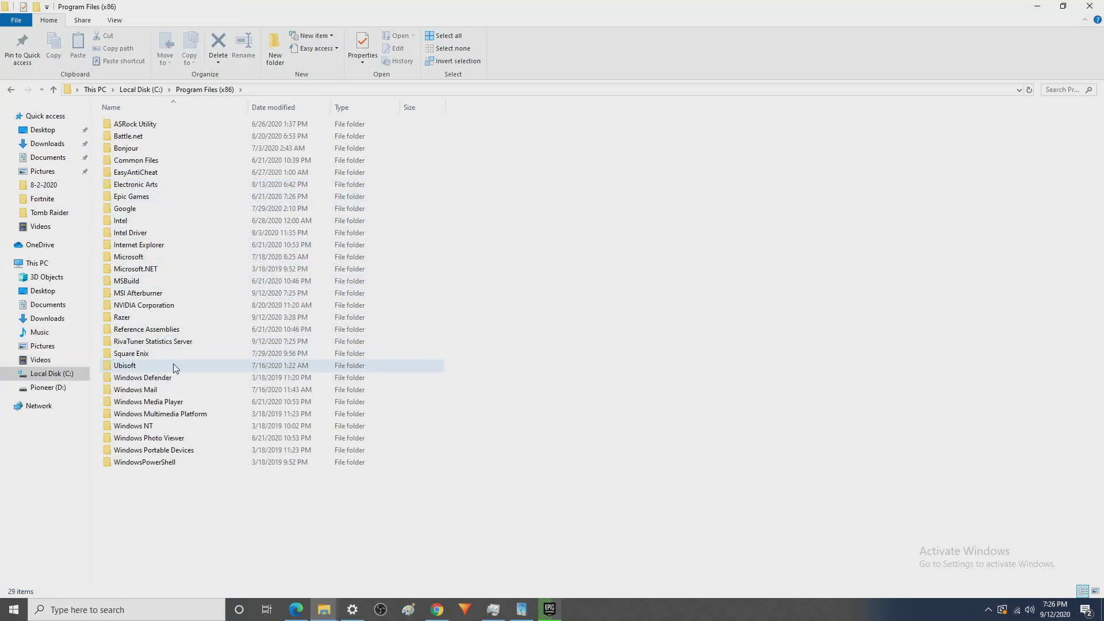
# Delete the leftover RivaTuner Statistics Server folder.
pyautogui.click(160, 344)
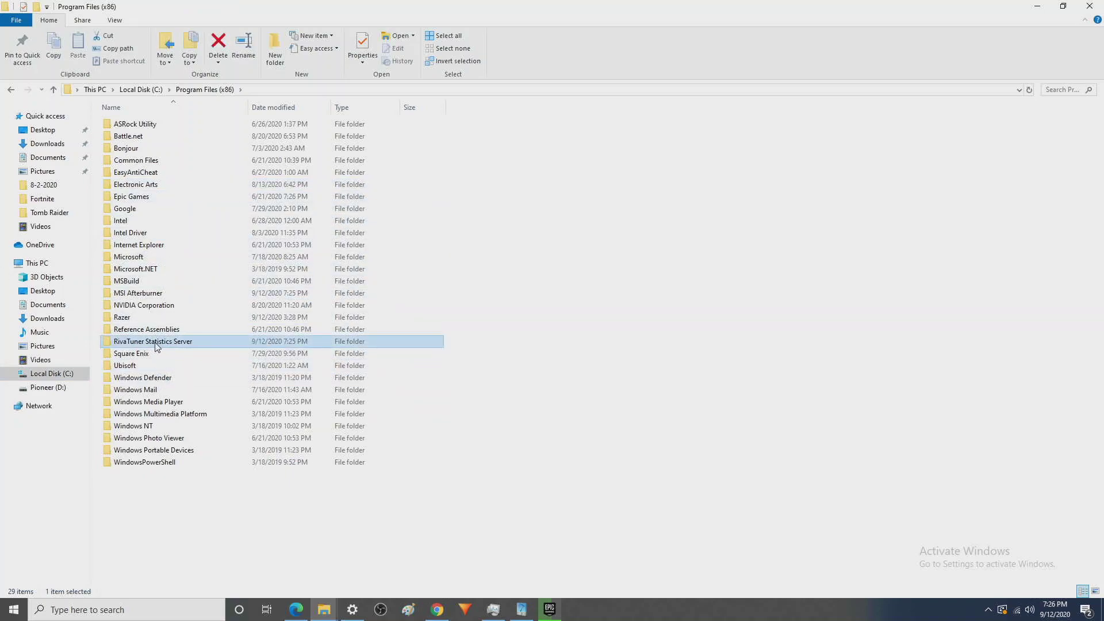
pyautogui.rightClick(156, 346)
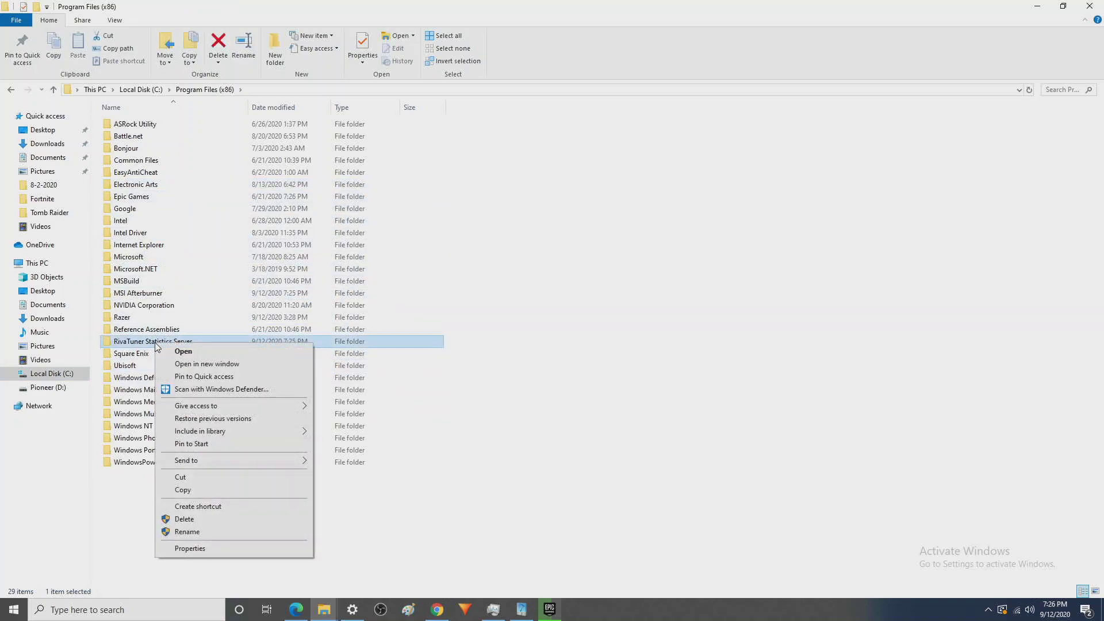
pyautogui.click(208, 520)
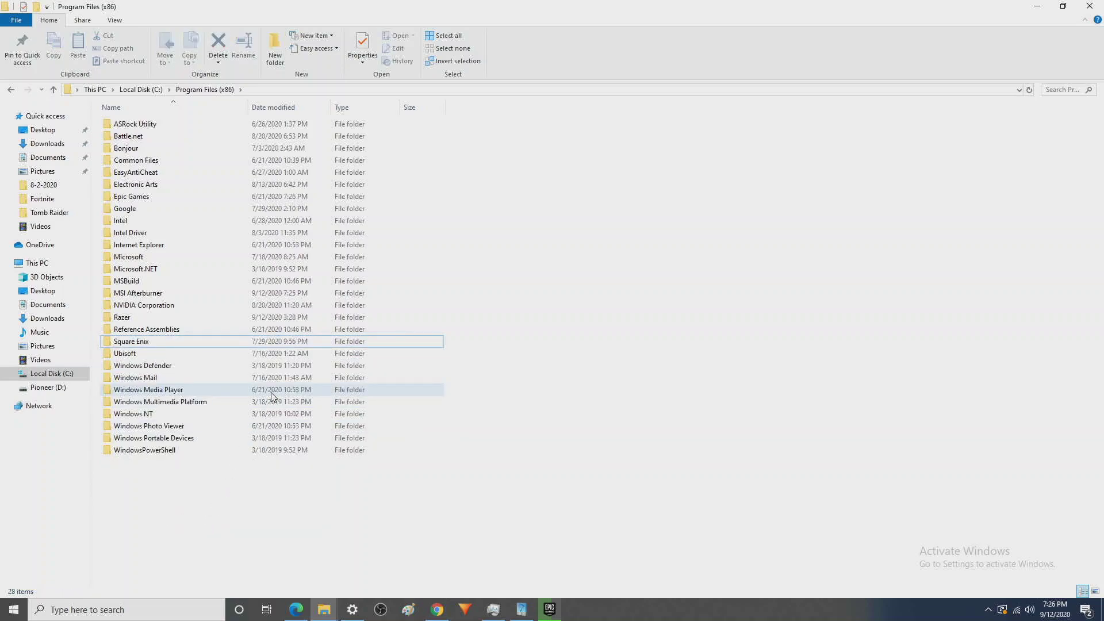
# Check the leftover MSI Afterburner folder's Profiles, then delete the whole MSI Afterburner folder.
pyautogui.doubleClick(160, 294)
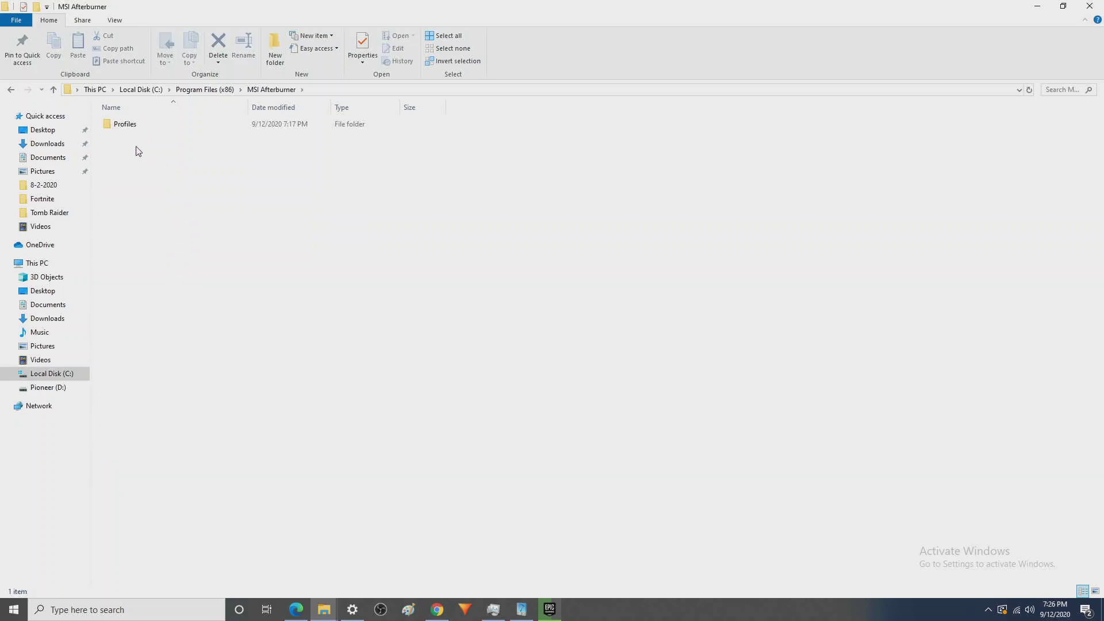
pyautogui.doubleClick(130, 124)
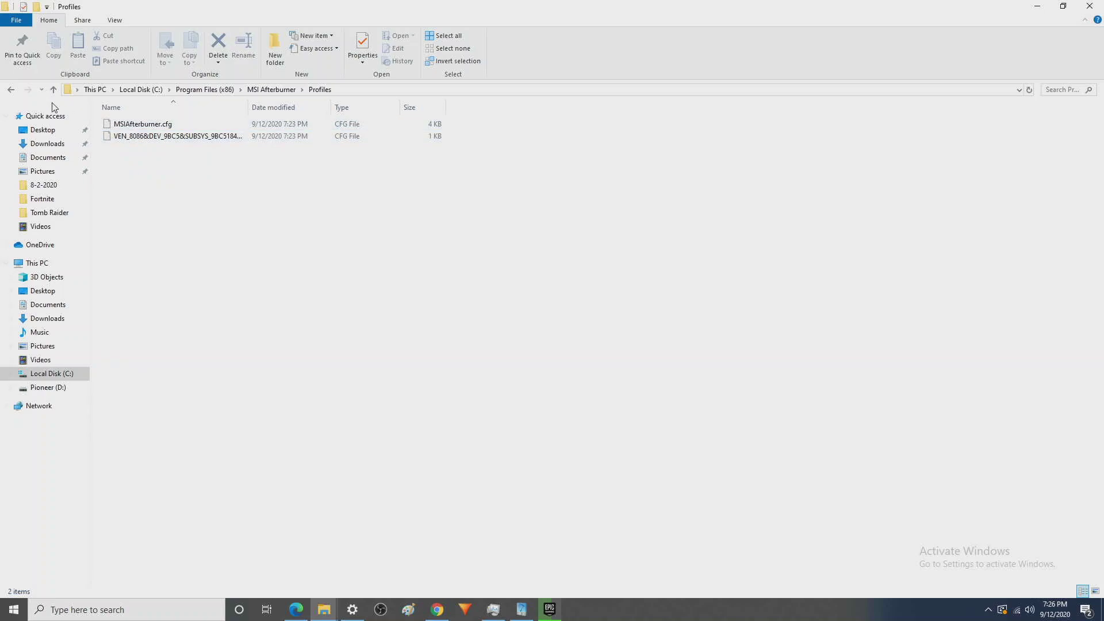
pyautogui.click(12, 90)
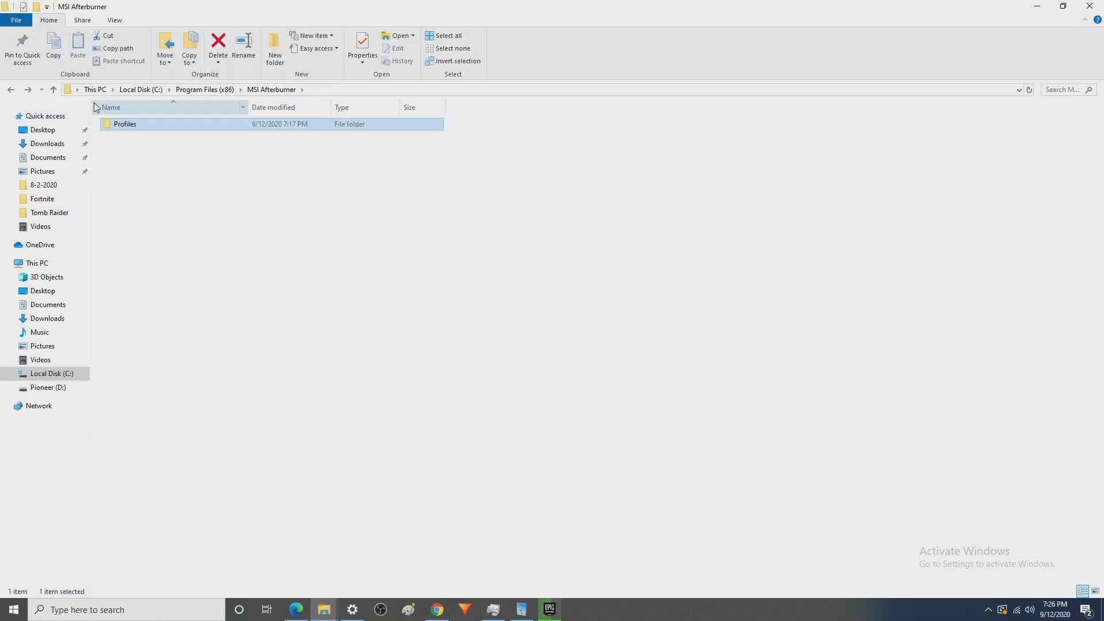
pyautogui.click(12, 89)
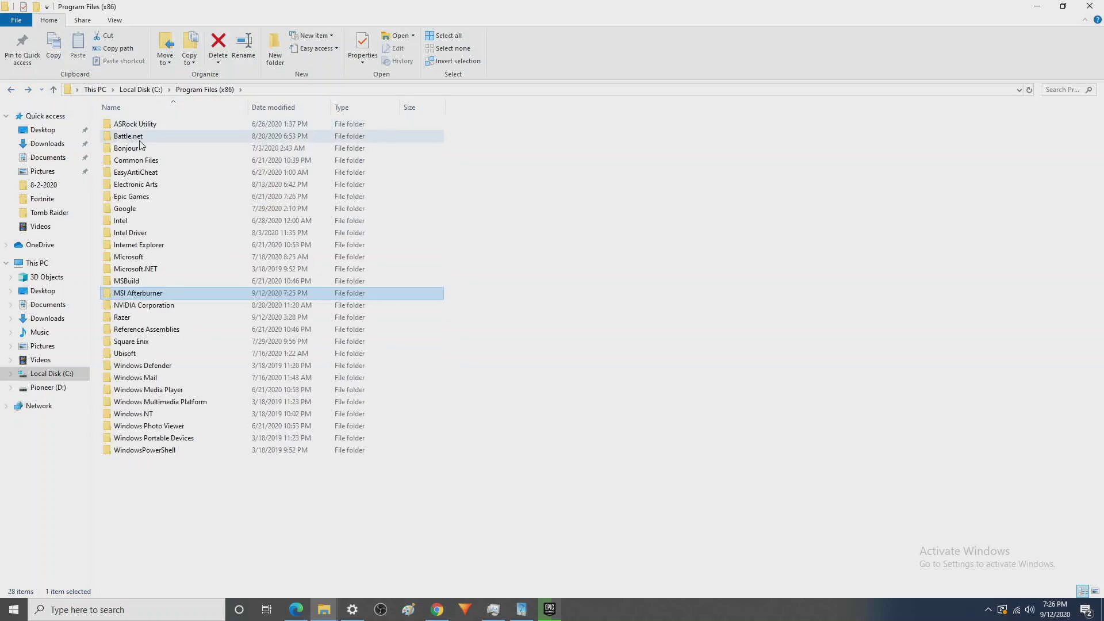
pyautogui.rightClick(177, 294)
pyautogui.click(225, 472)
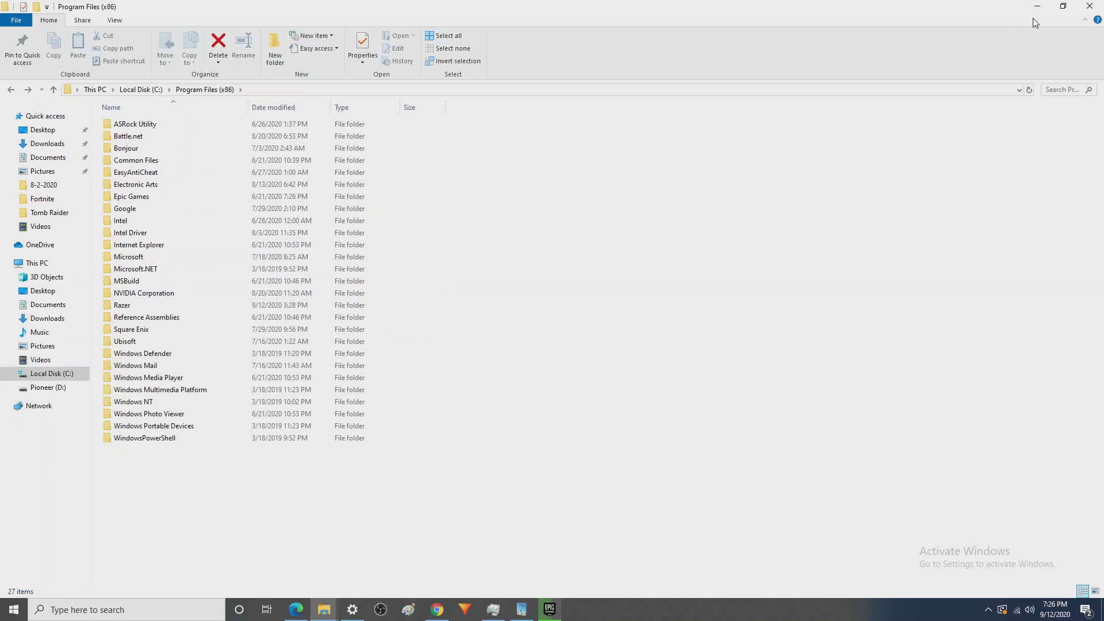
pyautogui.click(1063, 6)
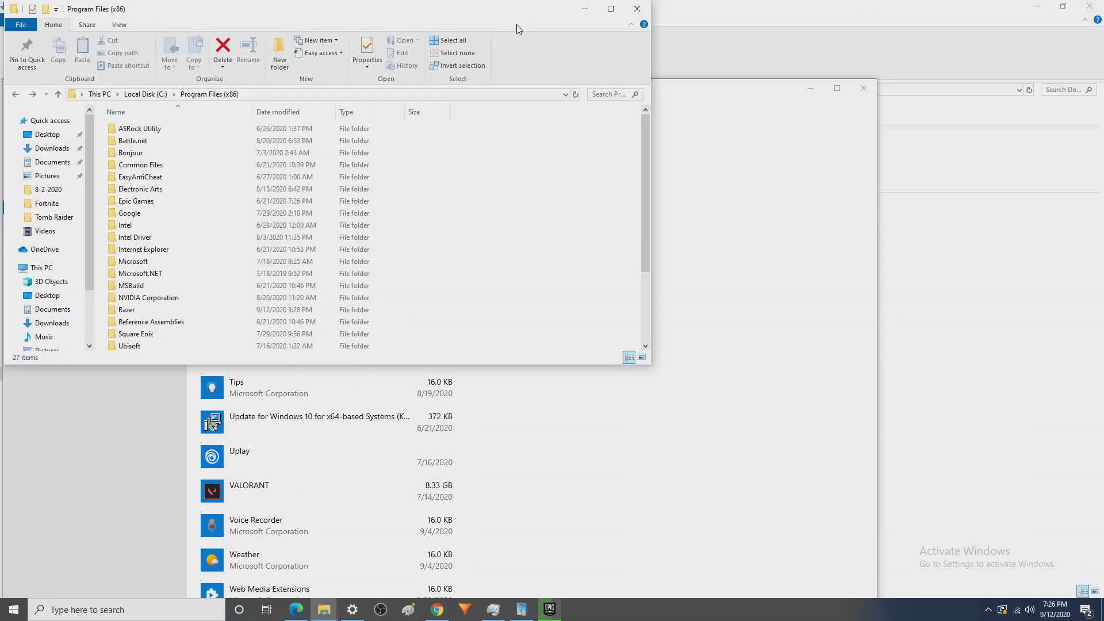
pyautogui.click(707, 128)
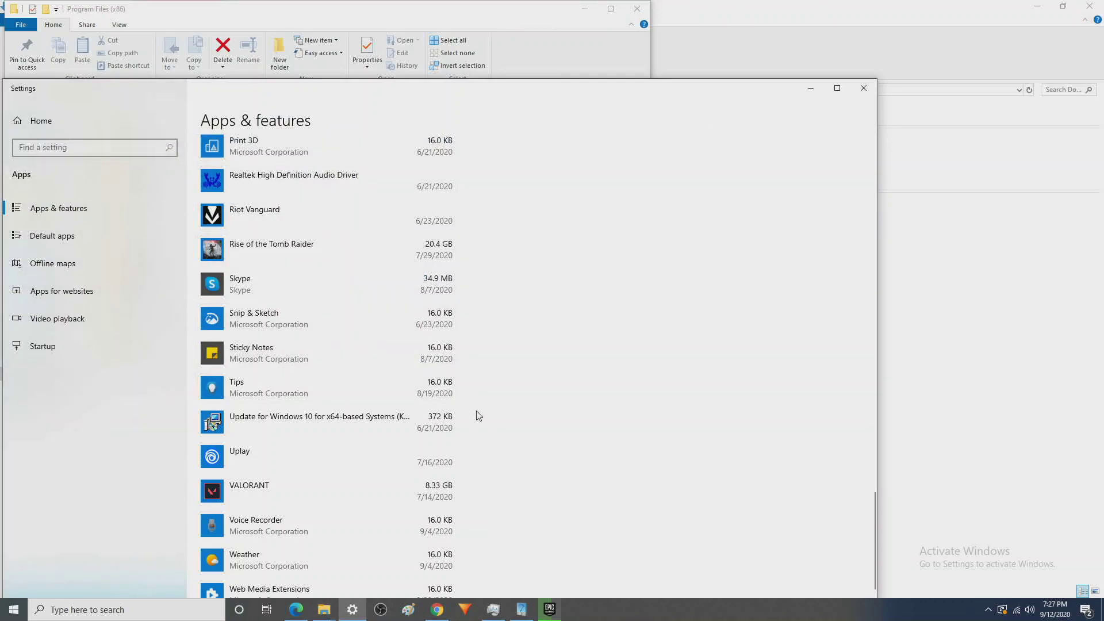
# Return to the MSI Afterburner web page in Edge and scroll down to its download buttons.
pyautogui.click(297, 609)
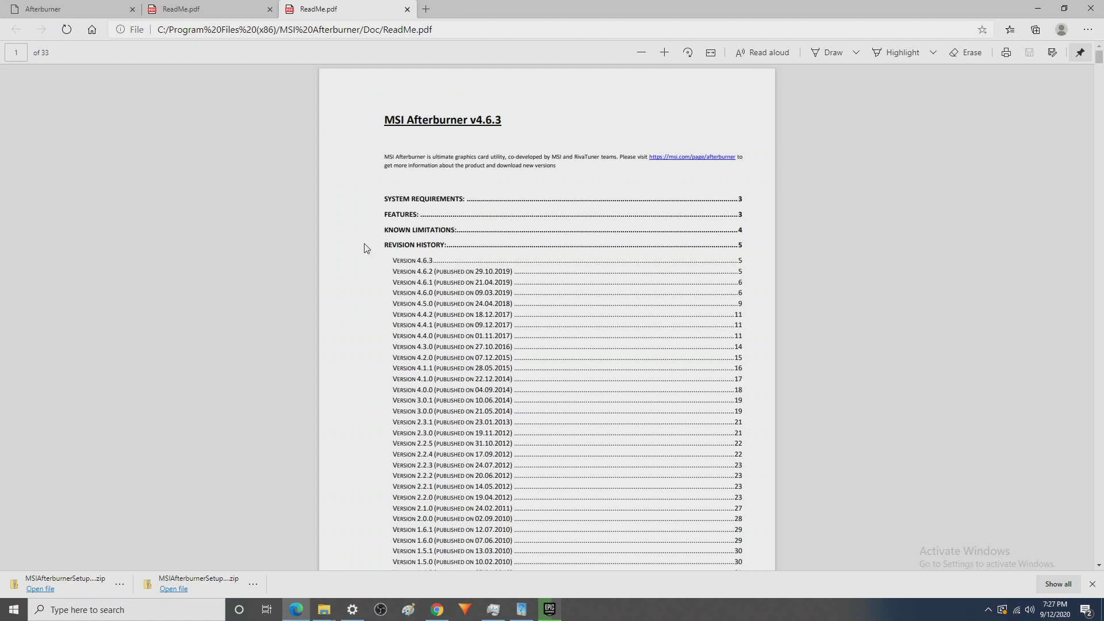
pyautogui.click(239, 14)
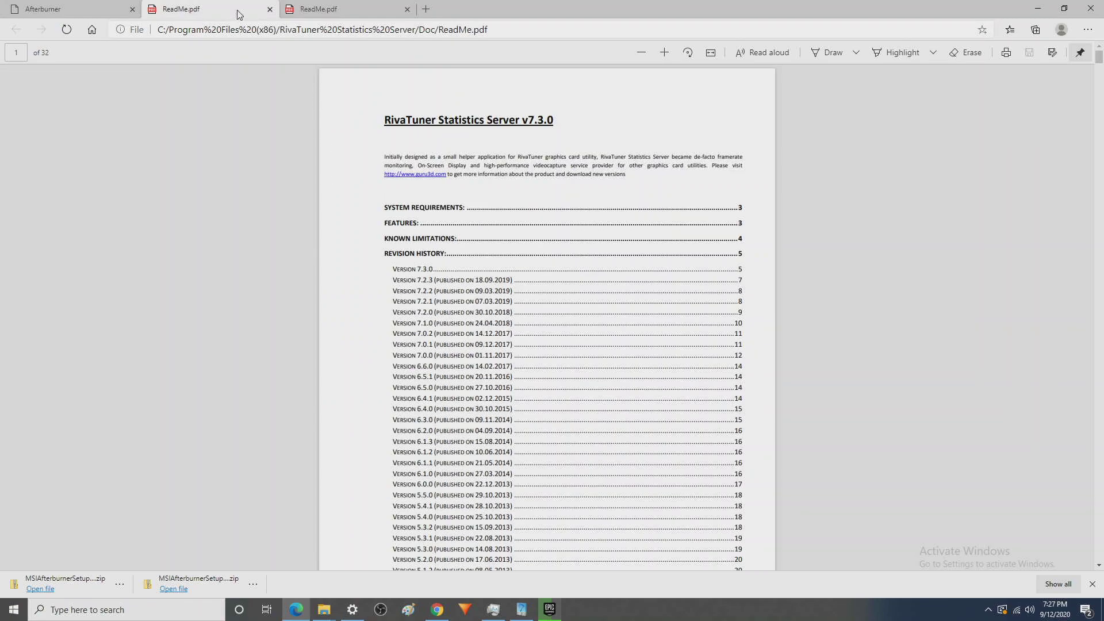
pyautogui.click(97, 14)
pyautogui.scroll(-15, 206, 227)
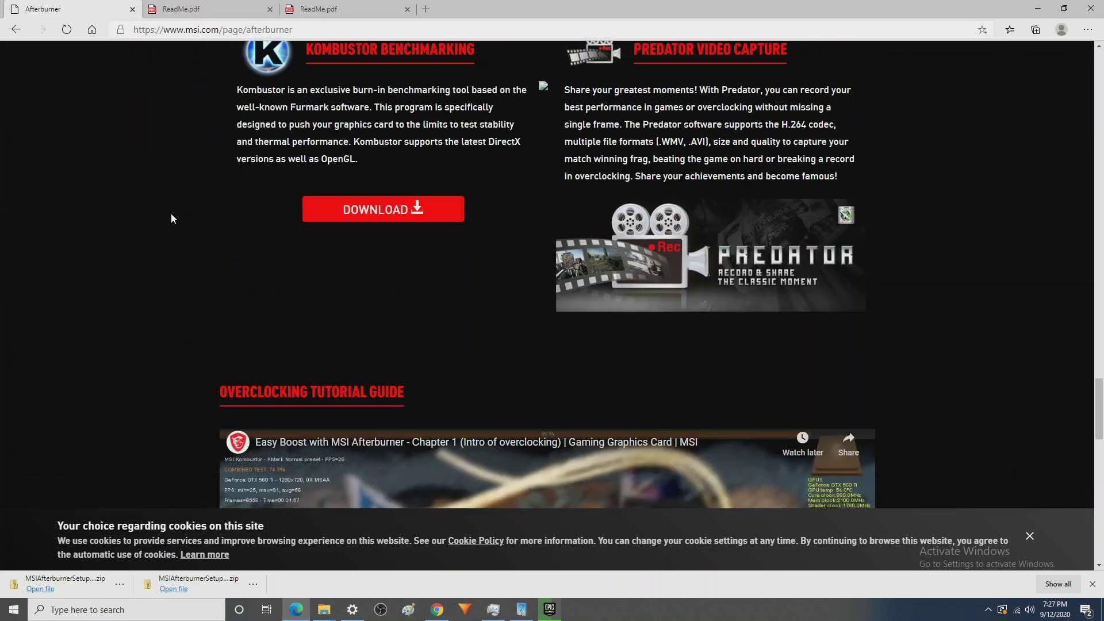
pyautogui.scroll(15, 172, 218)
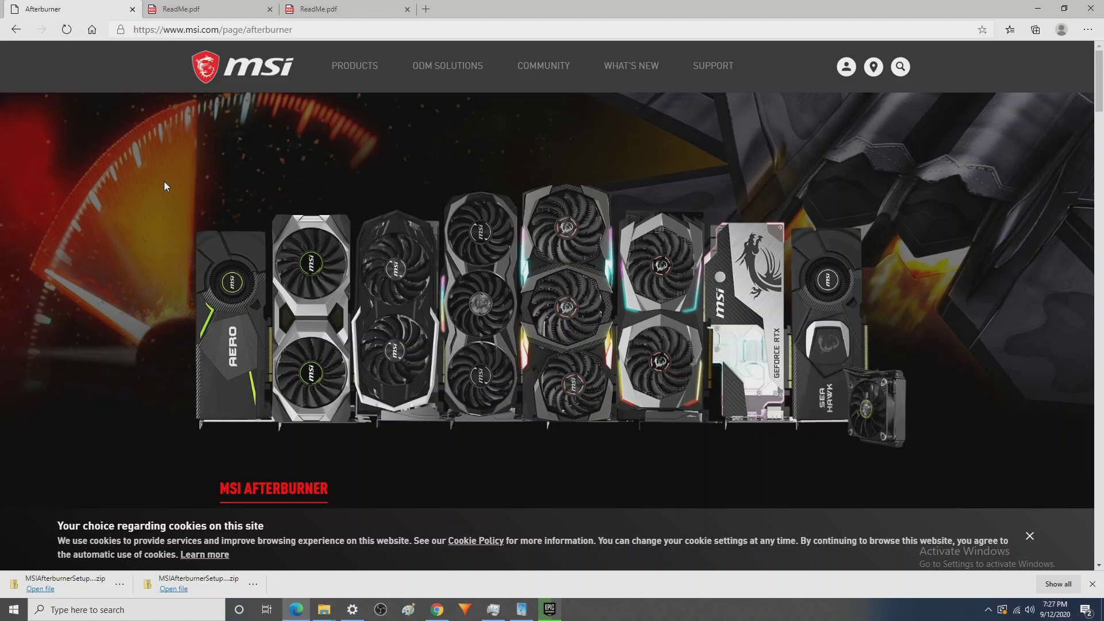
pyautogui.scroll(-20, 164, 181)
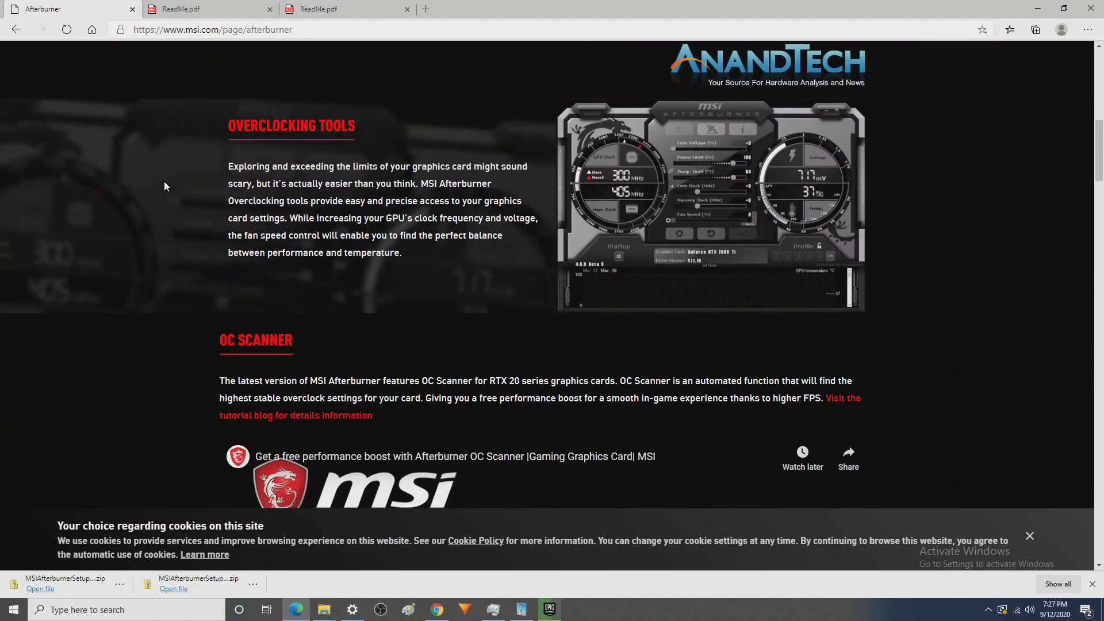
pyautogui.scroll(-20, 164, 180)
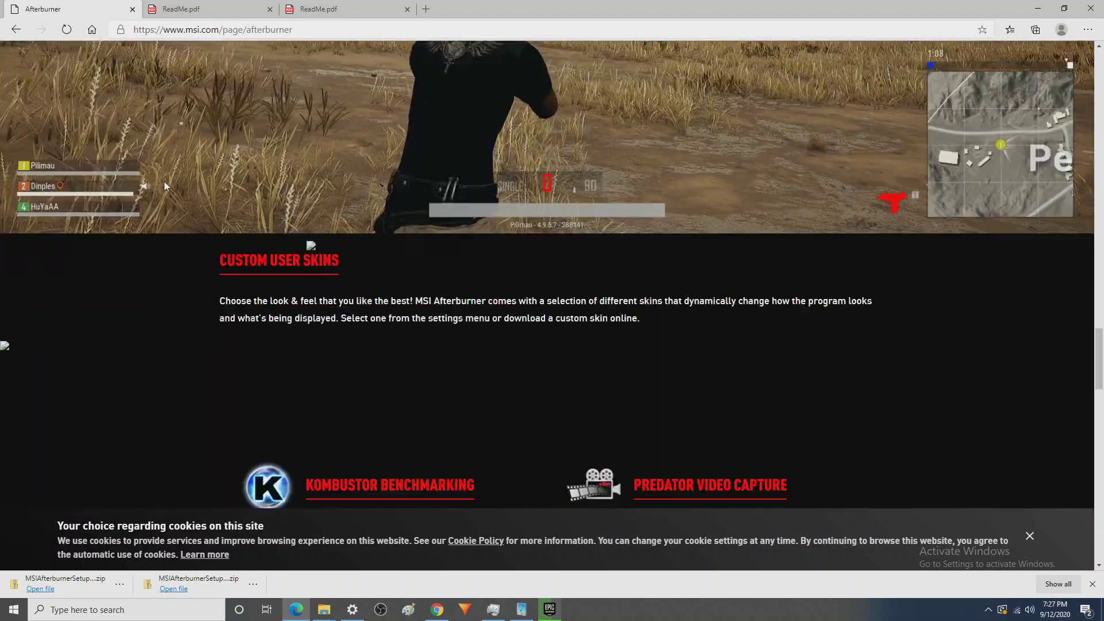
pyautogui.scroll(-10, 164, 181)
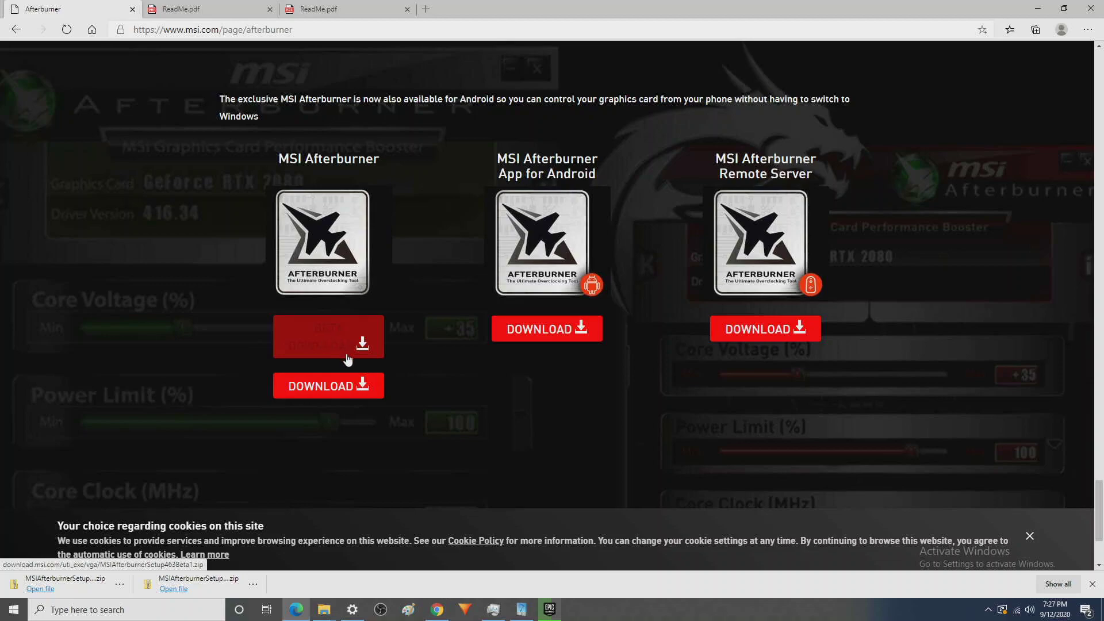
# Download the MSI Afterburner beta zip and open the finished download's options.
pyautogui.click(353, 386)
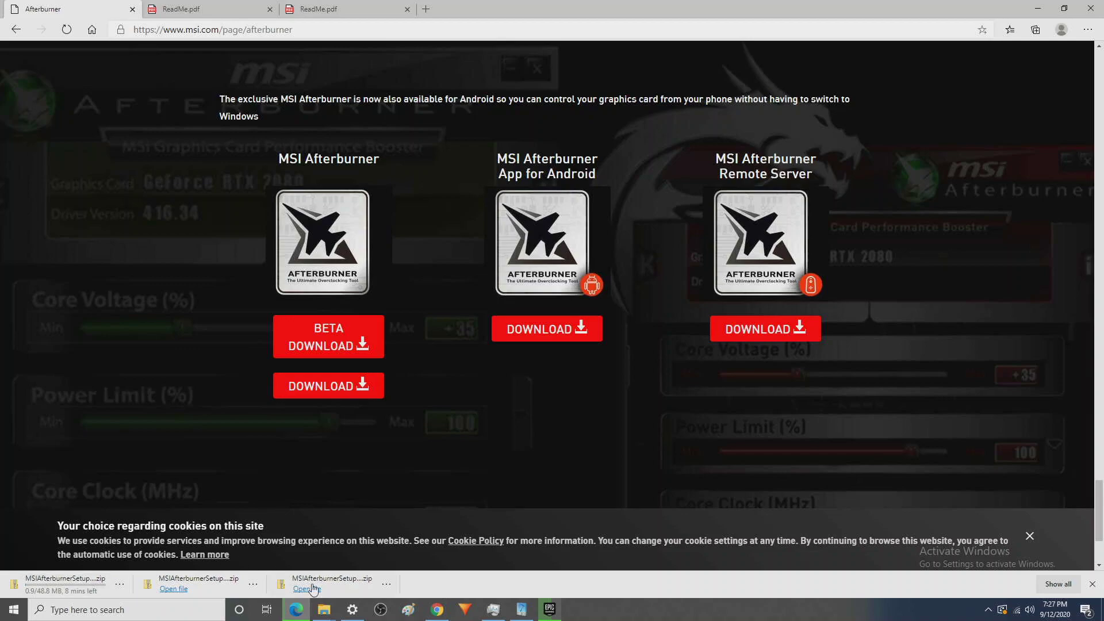
pyautogui.click(386, 585)
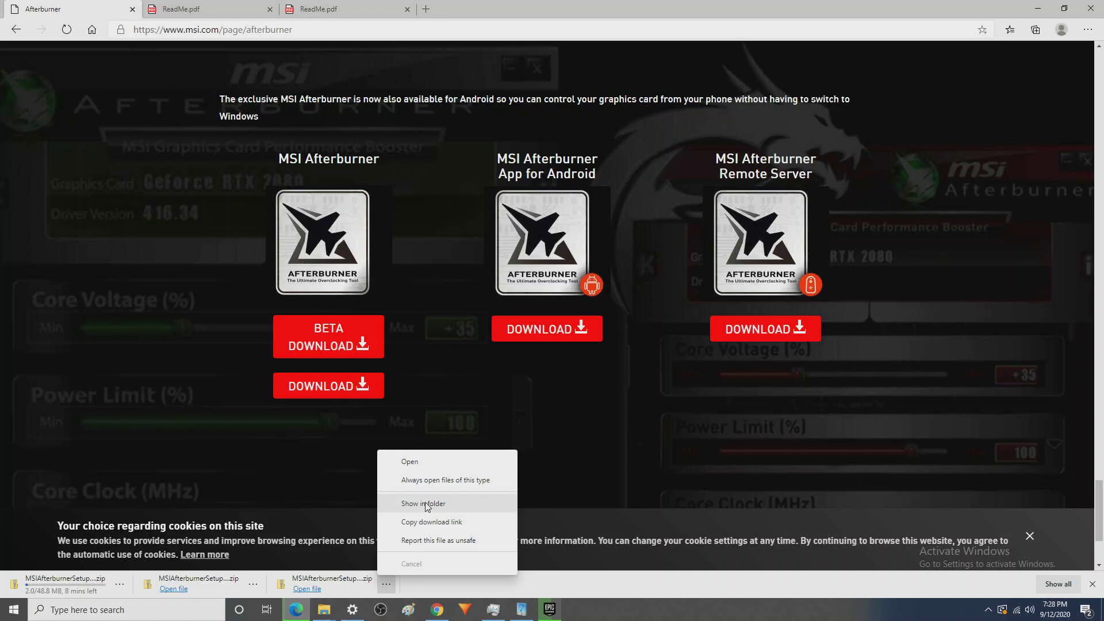
# Delete the duplicate '(1)' zip and the old extracted folder, keeping MSIAfterburnerSetup463Beta1 zip.
pyautogui.click(446, 504)
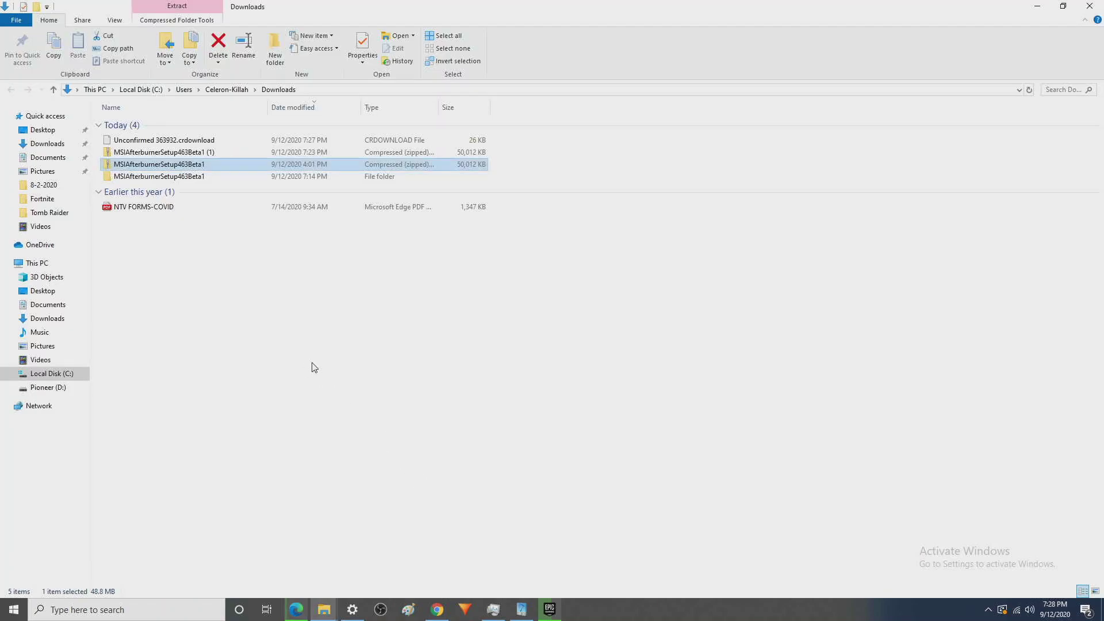
pyautogui.rightClick(222, 153)
pyautogui.click(252, 359)
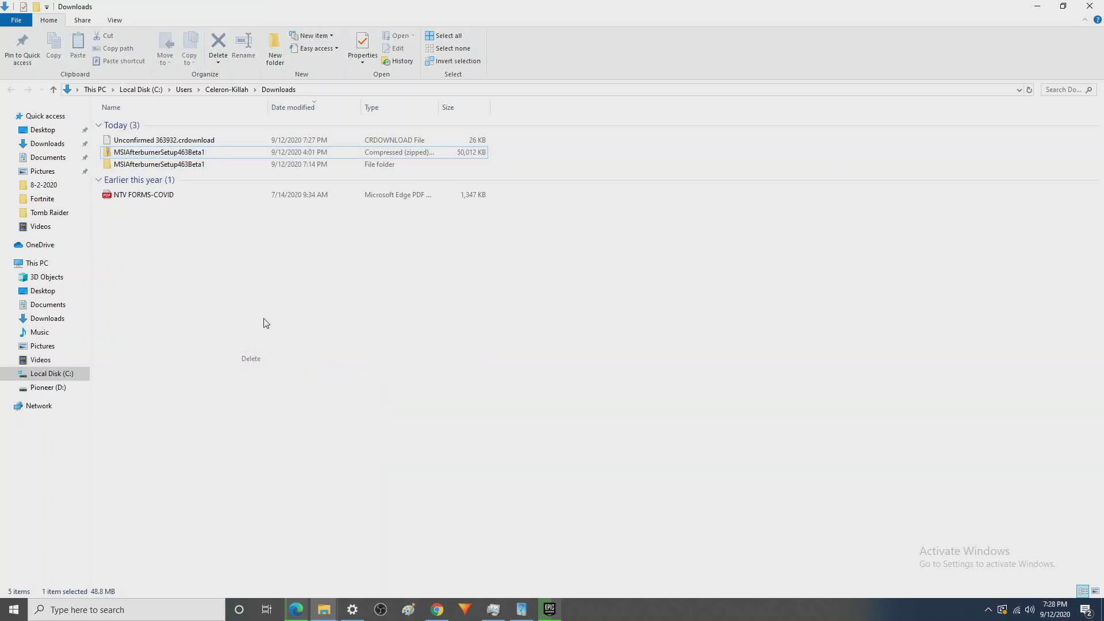
pyautogui.click(156, 156)
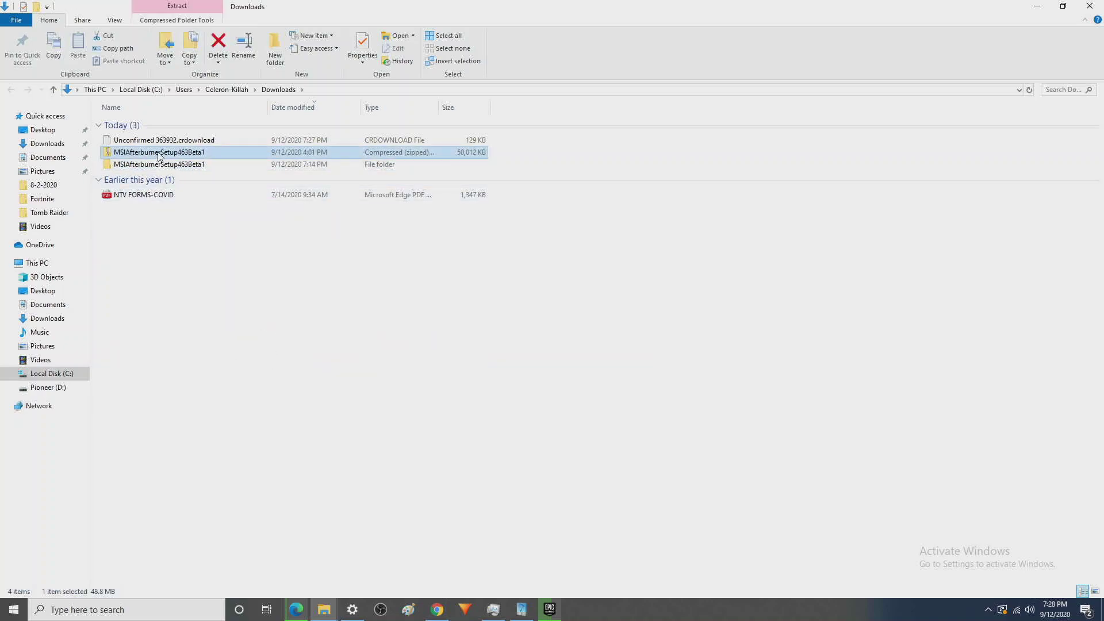
pyautogui.rightClick(171, 167)
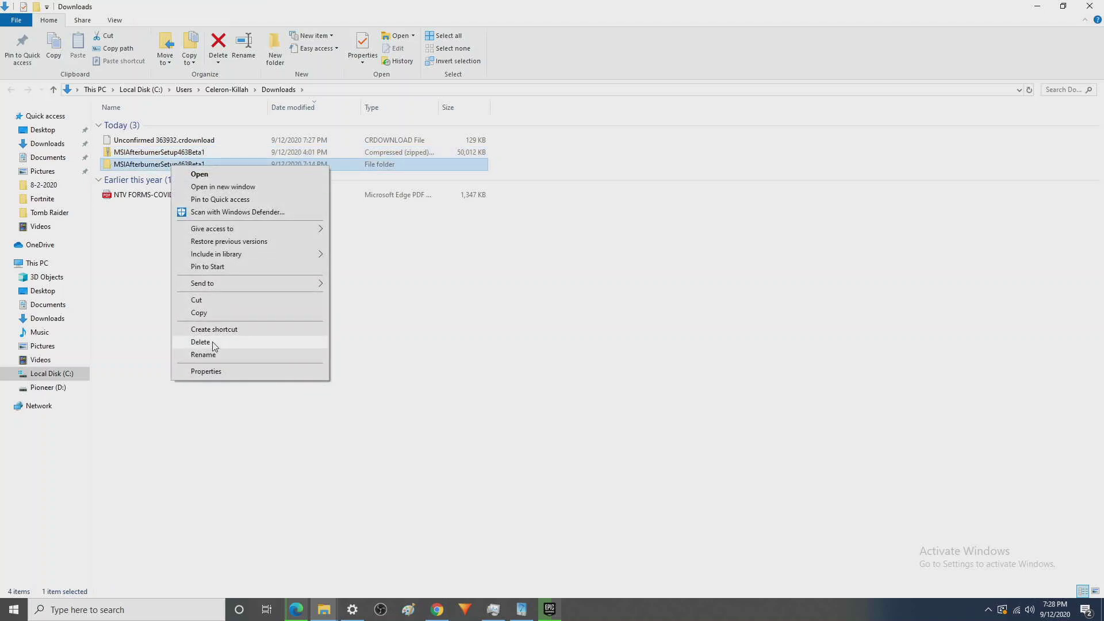
pyautogui.click(211, 343)
pyautogui.click(154, 156)
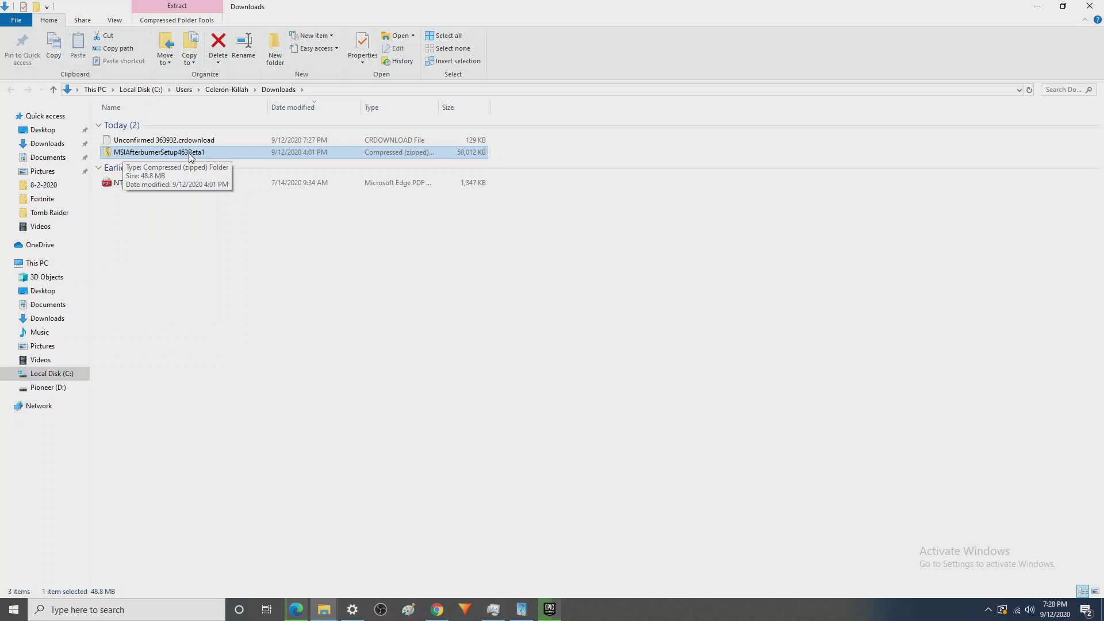
pyautogui.click(151, 151)
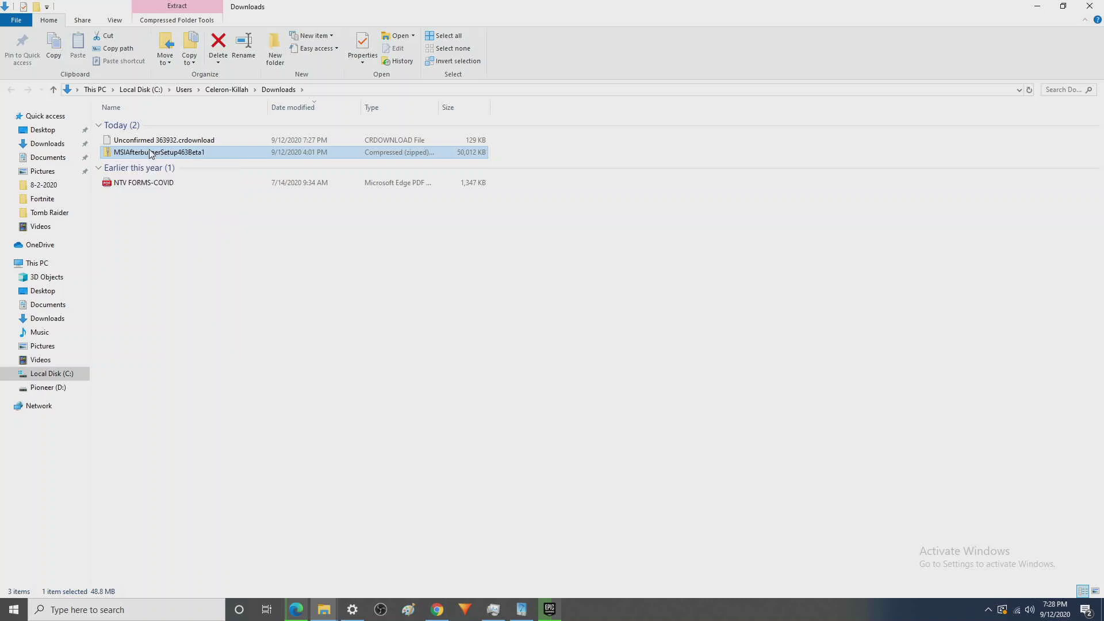
# Extract MSIAfterburnerSetup463Beta1 zip into Downloads and select the new extracted folder.
pyautogui.click(167, 168)
pyautogui.rightClick(171, 152)
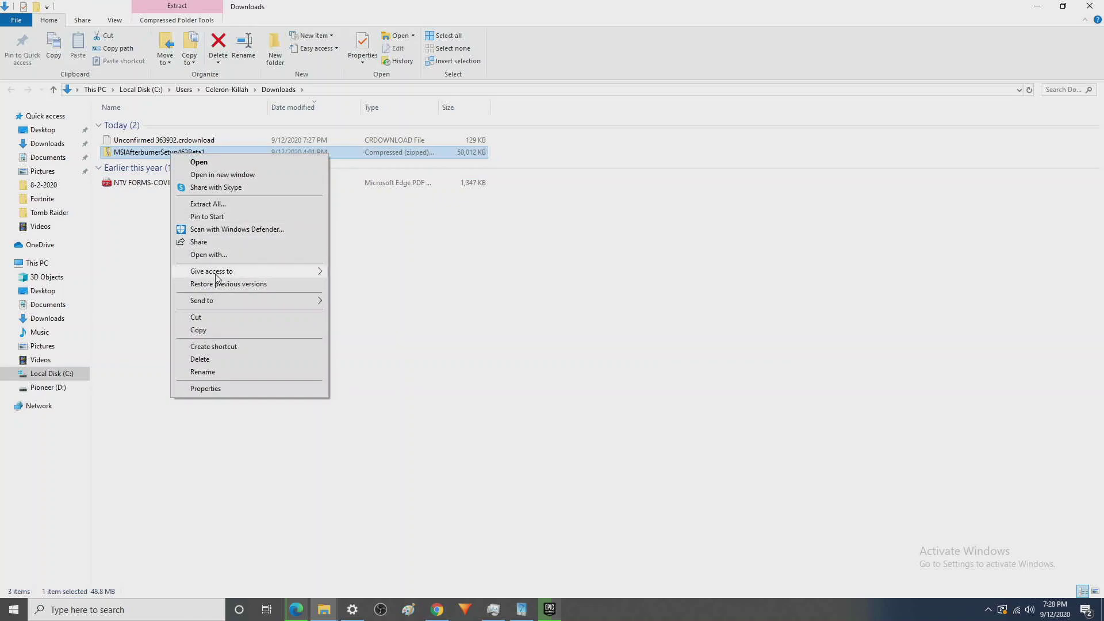
pyautogui.click(223, 209)
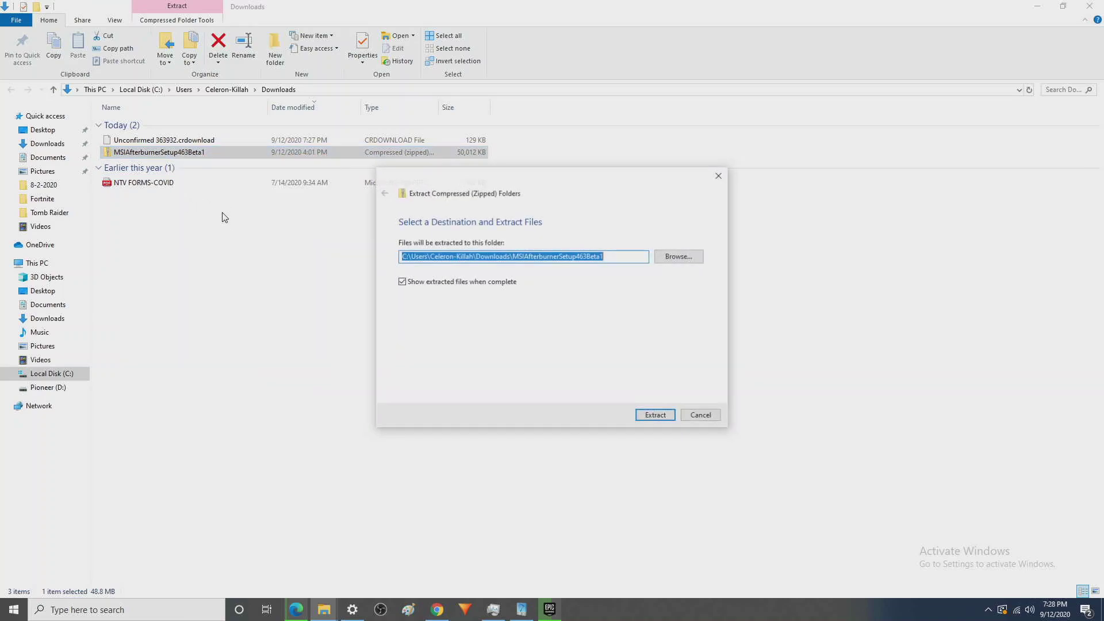
pyautogui.click(646, 416)
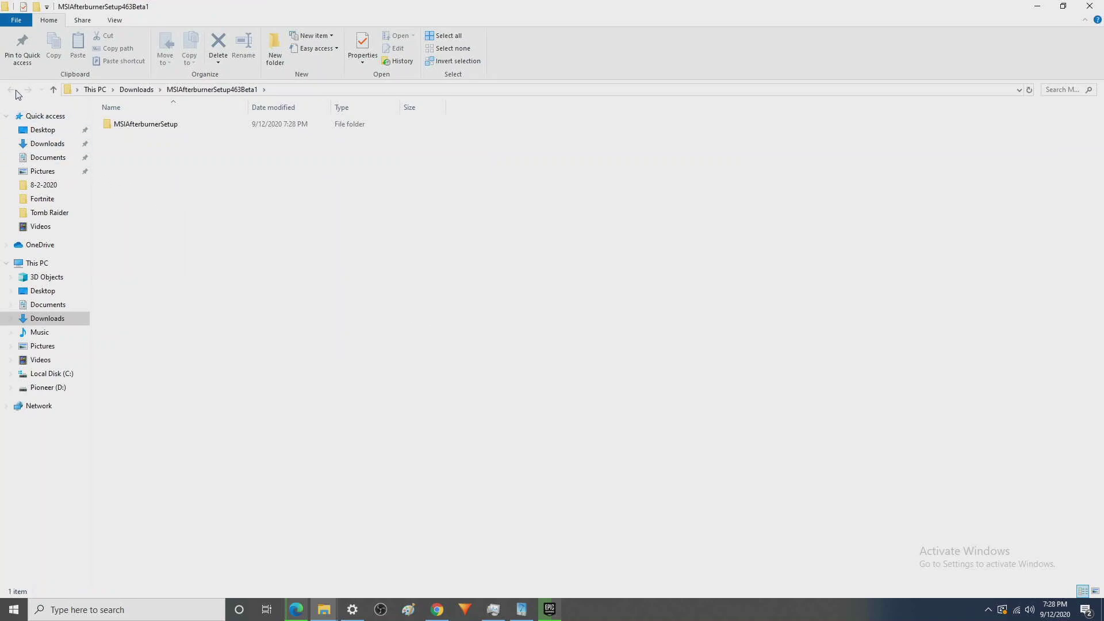
pyautogui.click(136, 89)
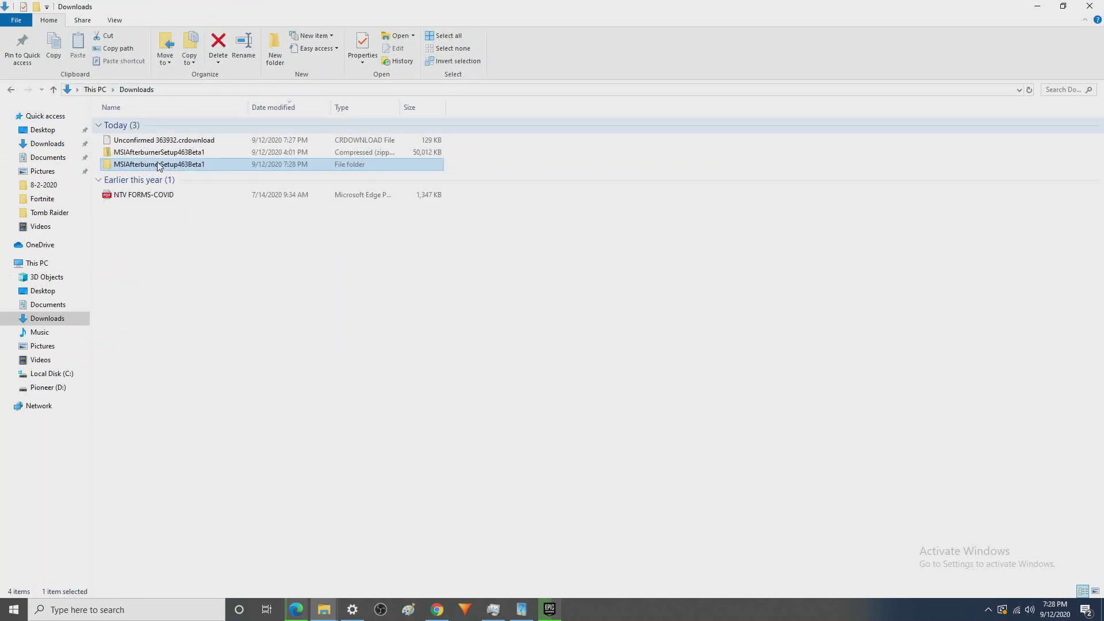
pyautogui.click(142, 166)
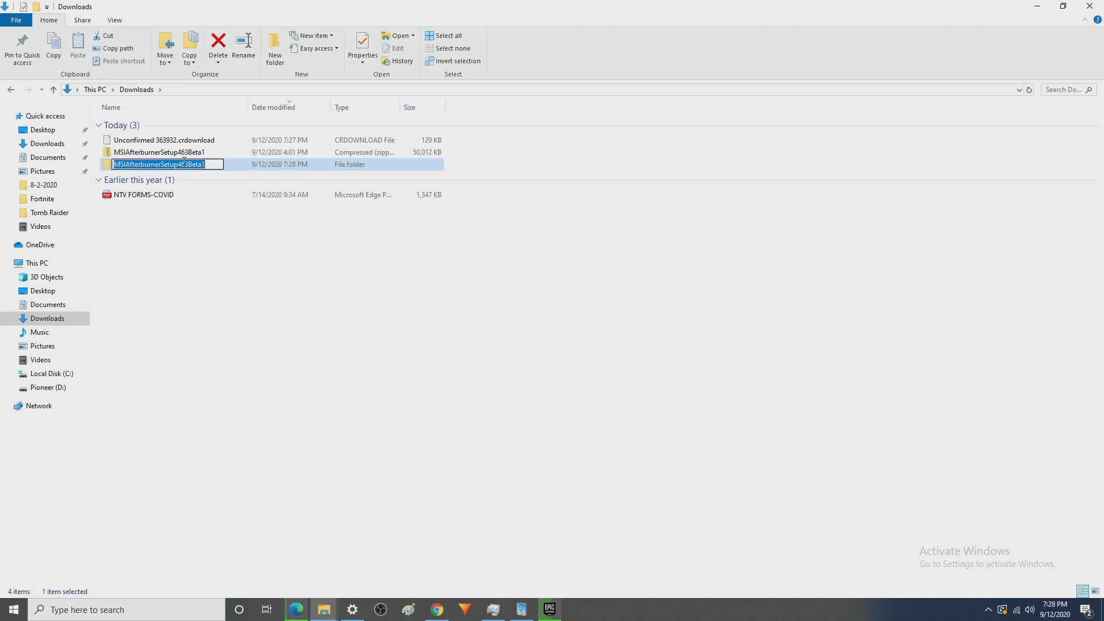
pyautogui.click(170, 226)
pyautogui.click(158, 166)
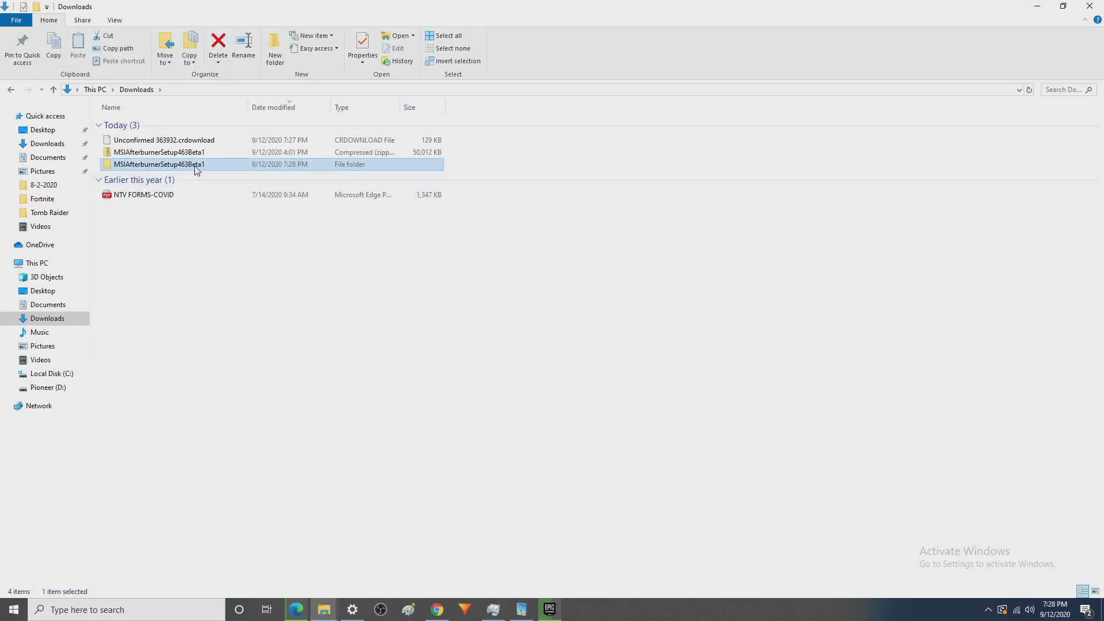
# Launch the MSI Afterburner beta installer from the extracted MSIAfterburnerSetup folder, approving UAC.
pyautogui.doubleClick(146, 165)
pyautogui.doubleClick(148, 125)
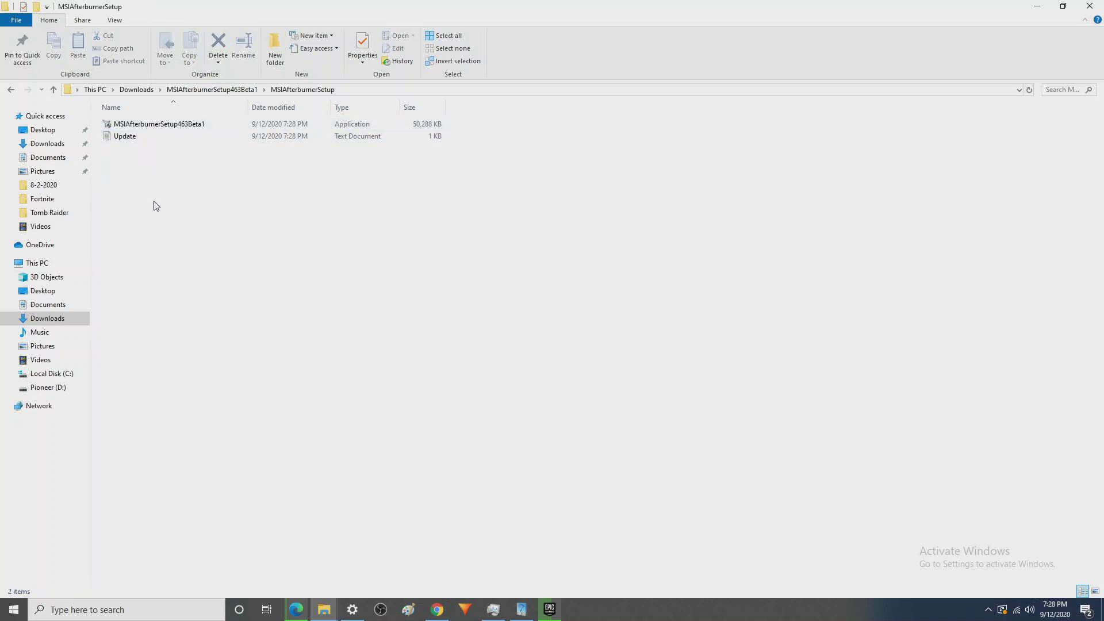
pyautogui.doubleClick(161, 125)
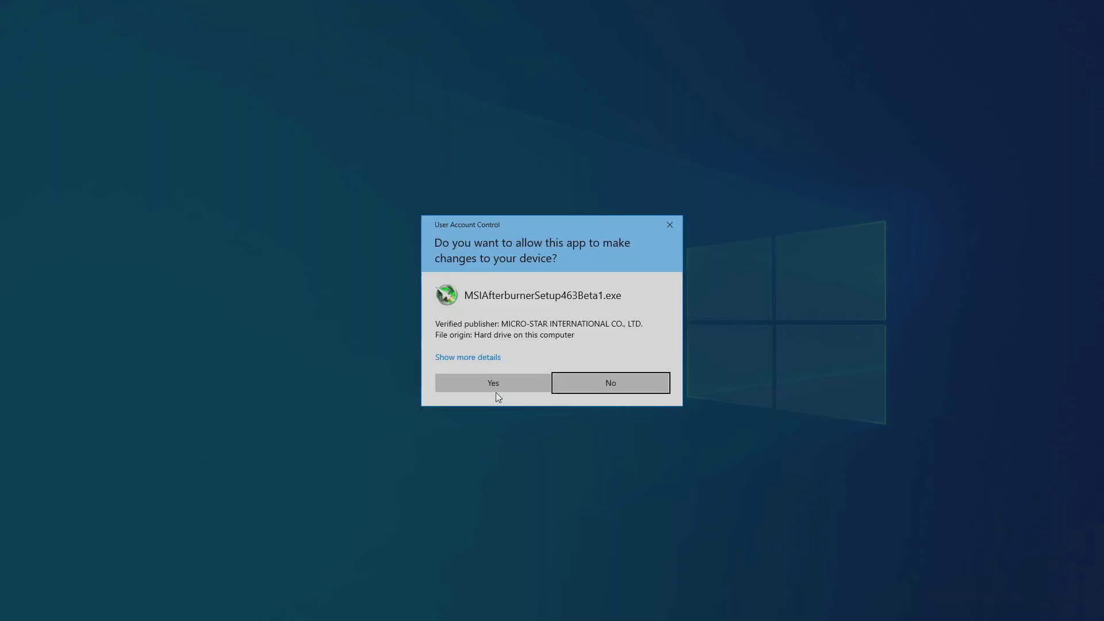
pyautogui.click(500, 386)
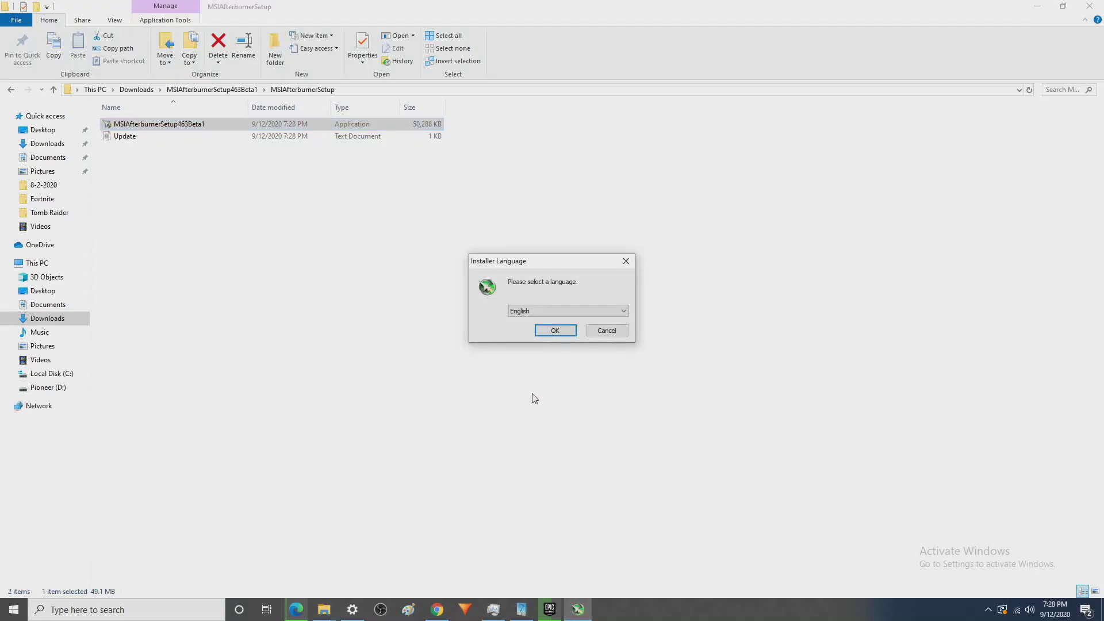
# Install in English with the license accepted, both components and the default folder.
pyautogui.click(555, 333)
pyautogui.click(616, 396)
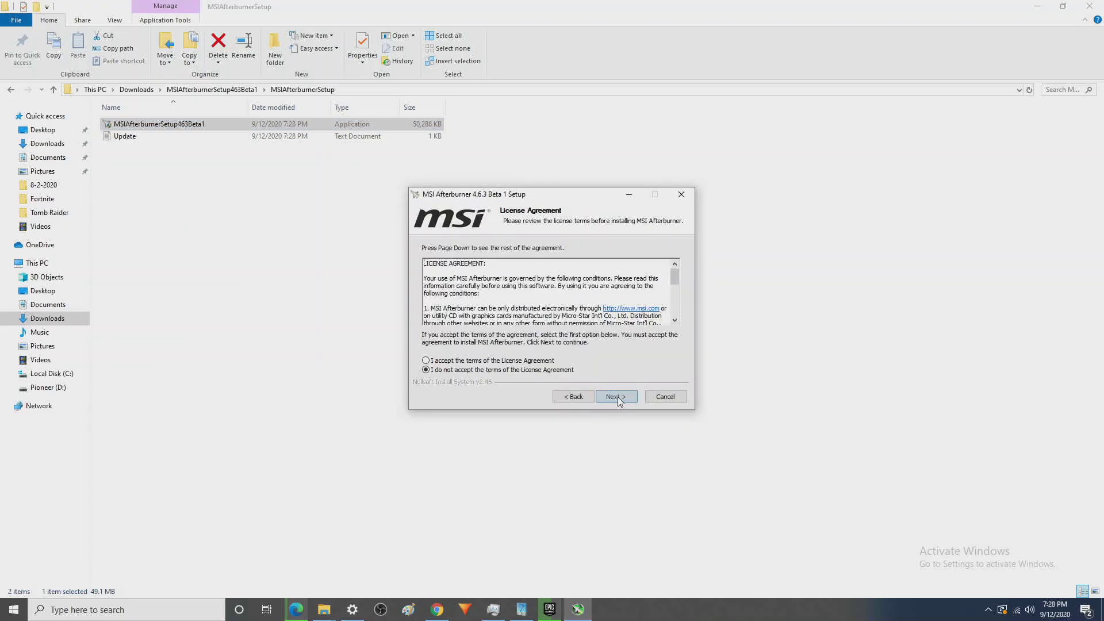
pyautogui.click(485, 361)
pyautogui.click(616, 397)
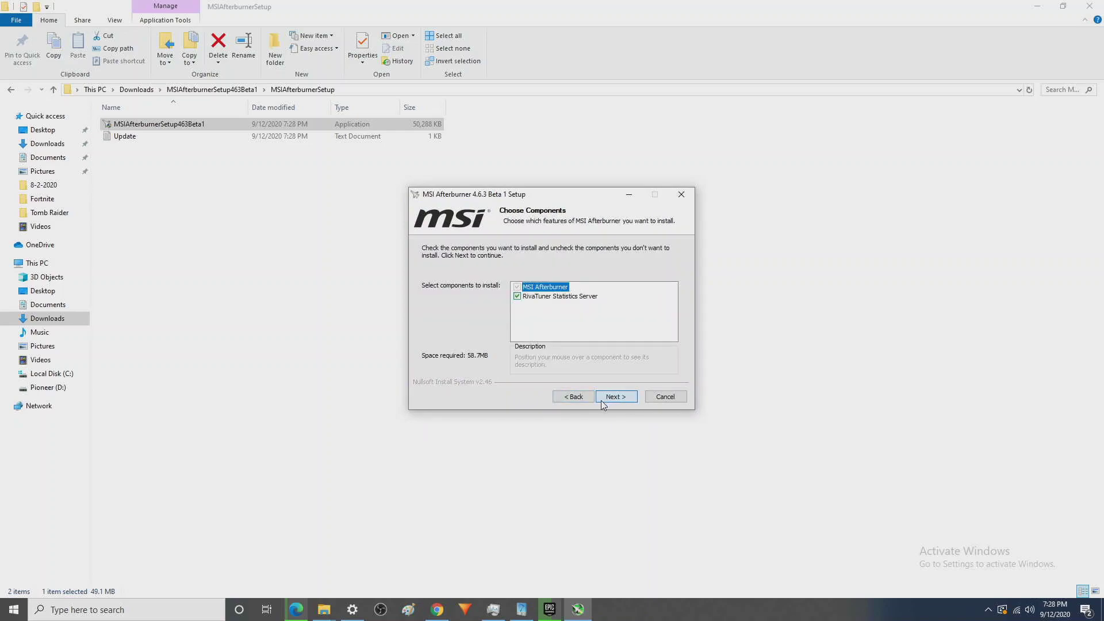
pyautogui.click(616, 398)
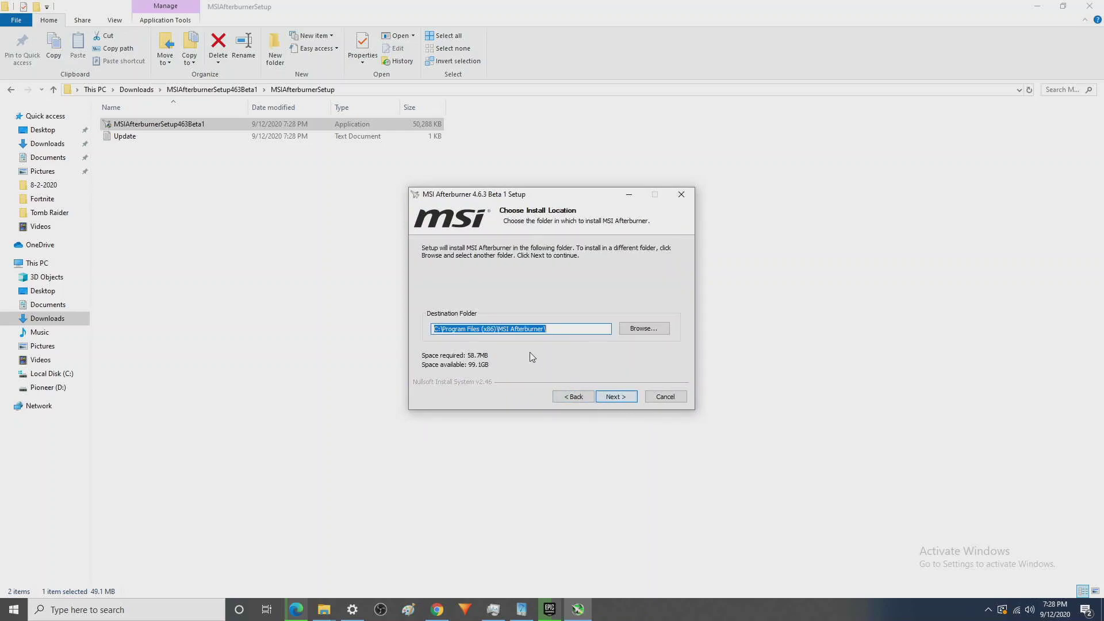
pyautogui.click(616, 398)
pyautogui.click(617, 400)
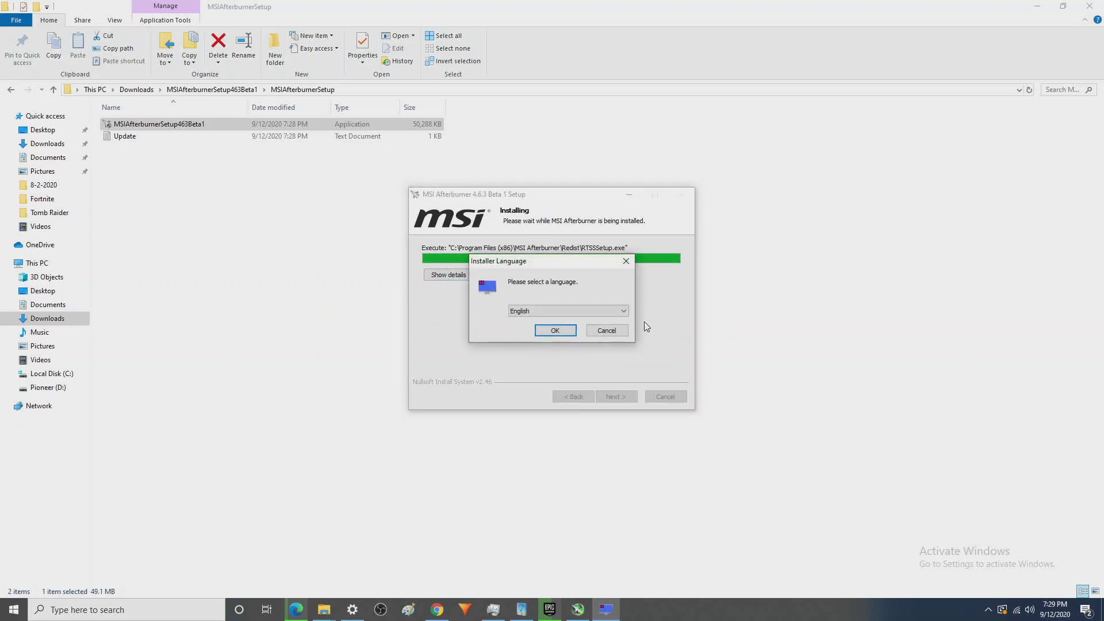
# Install RivaTuner Statistics Server 7.3.0 Beta 6 in English with license accepted and default folder, then finish.
pyautogui.click(555, 331)
pyautogui.click(616, 397)
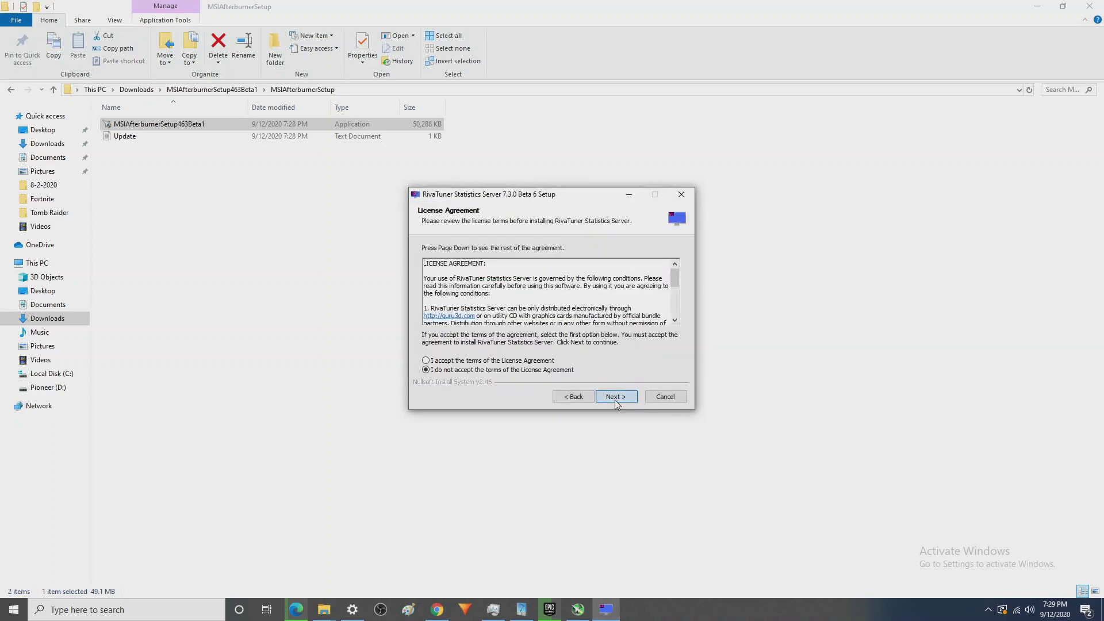
pyautogui.click(520, 360)
pyautogui.click(615, 397)
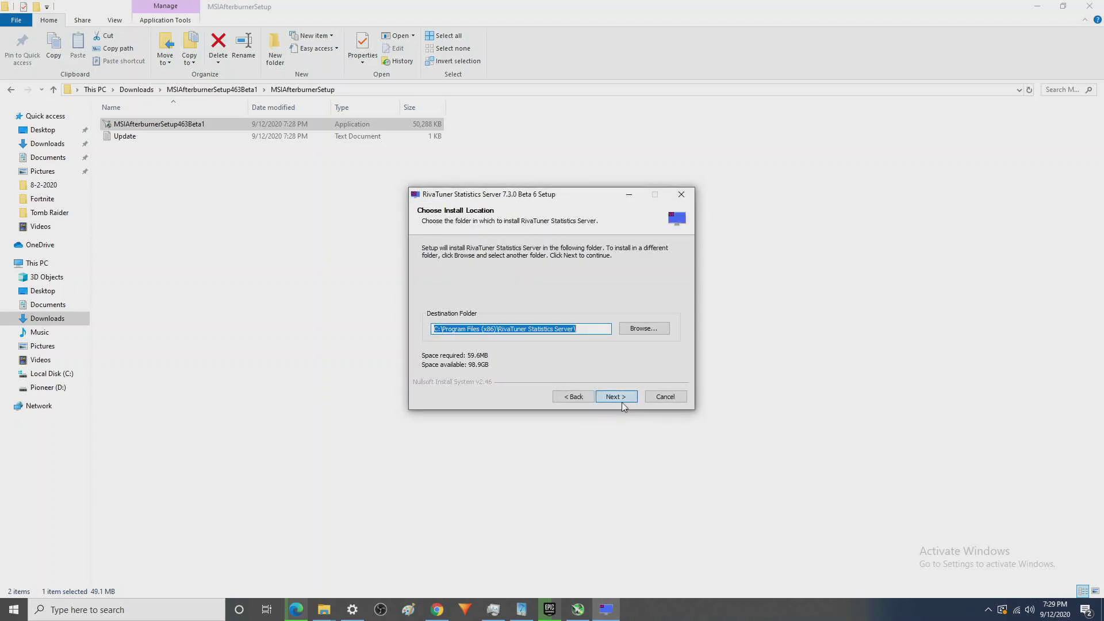
pyautogui.click(616, 397)
pyautogui.click(621, 397)
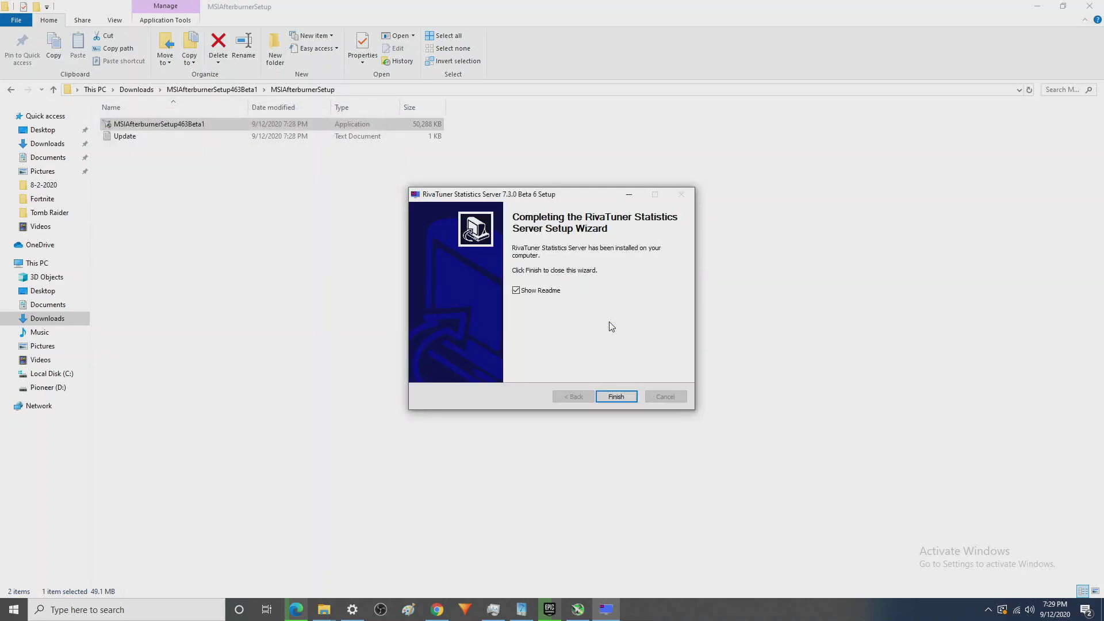
pyautogui.click(621, 397)
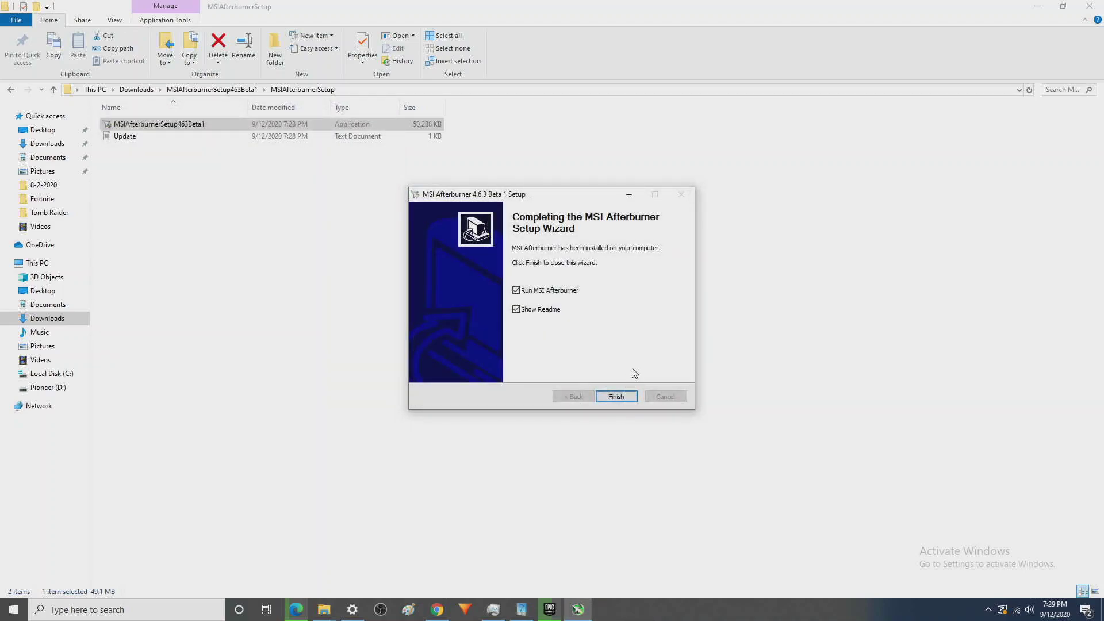
# Finish setup so Afterburner launches, and bring its Intel UHD Graphics 630 window to the front.
pyautogui.click(623, 399)
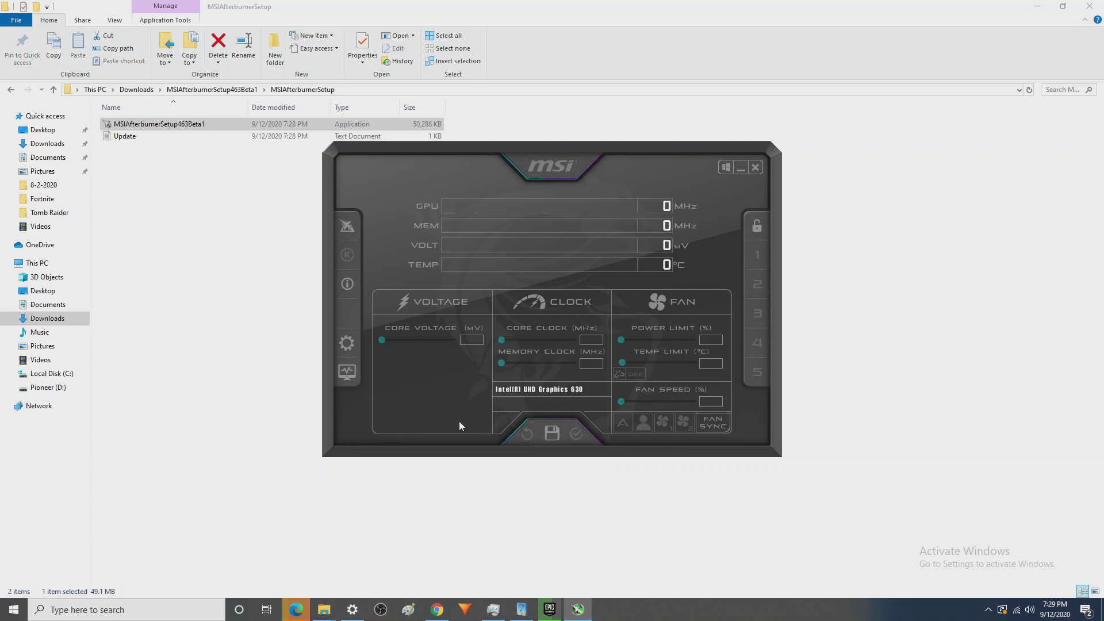
pyautogui.rightClick(576, 607)
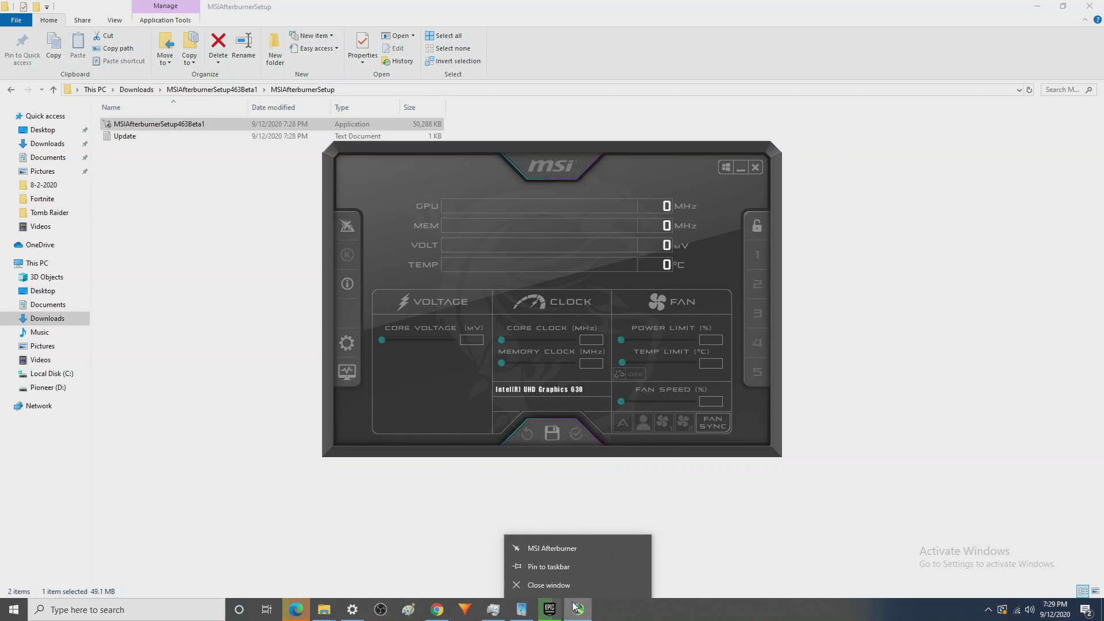
pyautogui.click(571, 571)
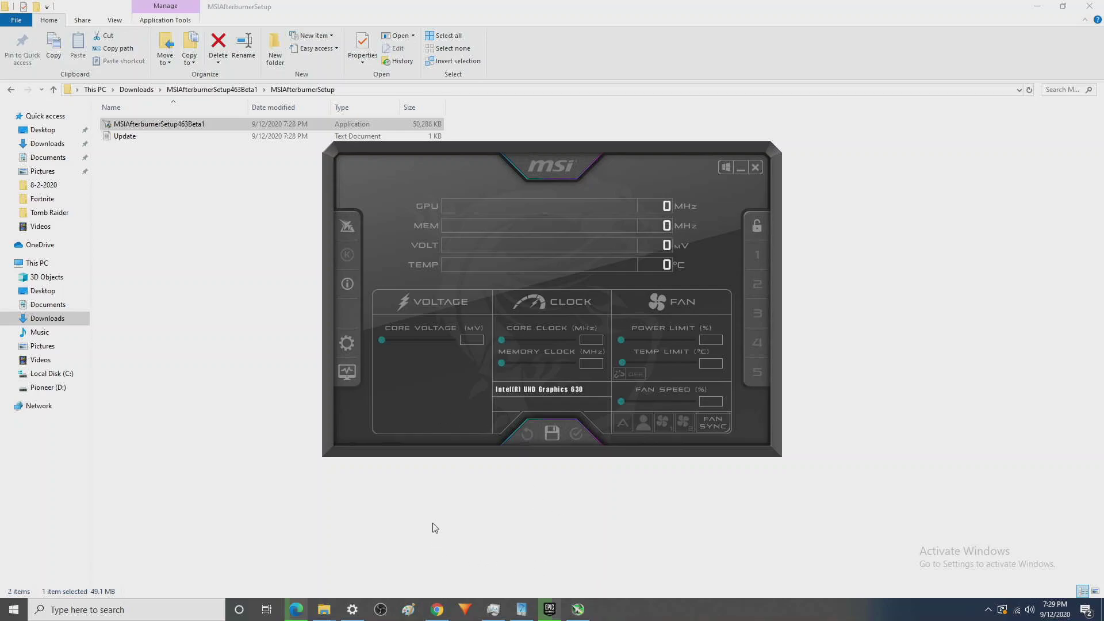
pyautogui.click(436, 528)
pyautogui.click(578, 608)
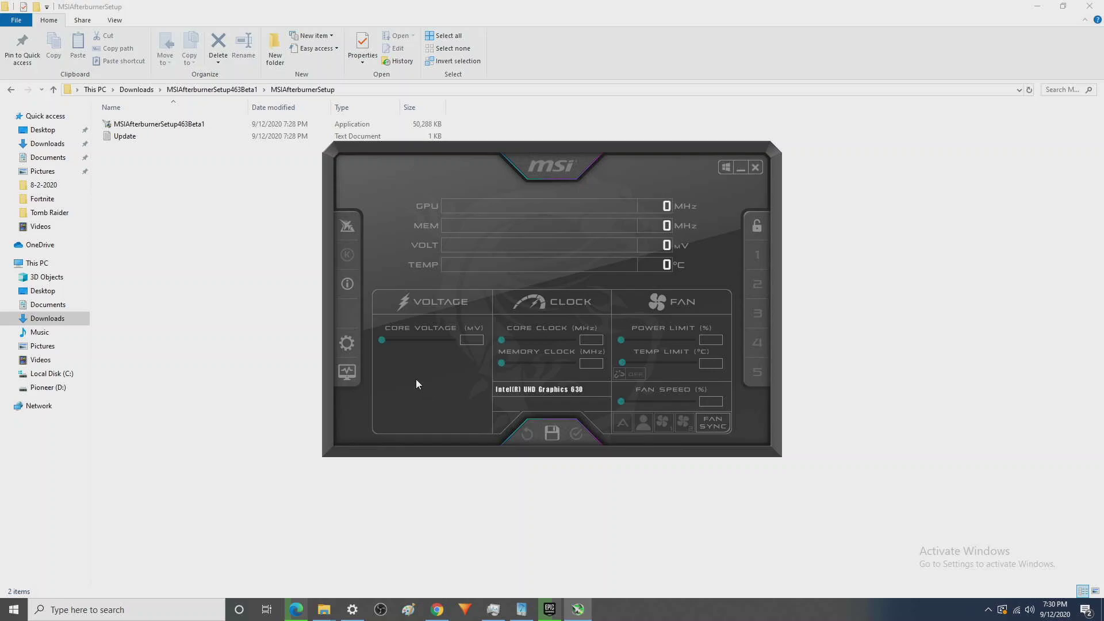
# Open Afterburner's Monitoring settings and scroll the active graphs list down to CPU clock.
pyautogui.click(347, 345)
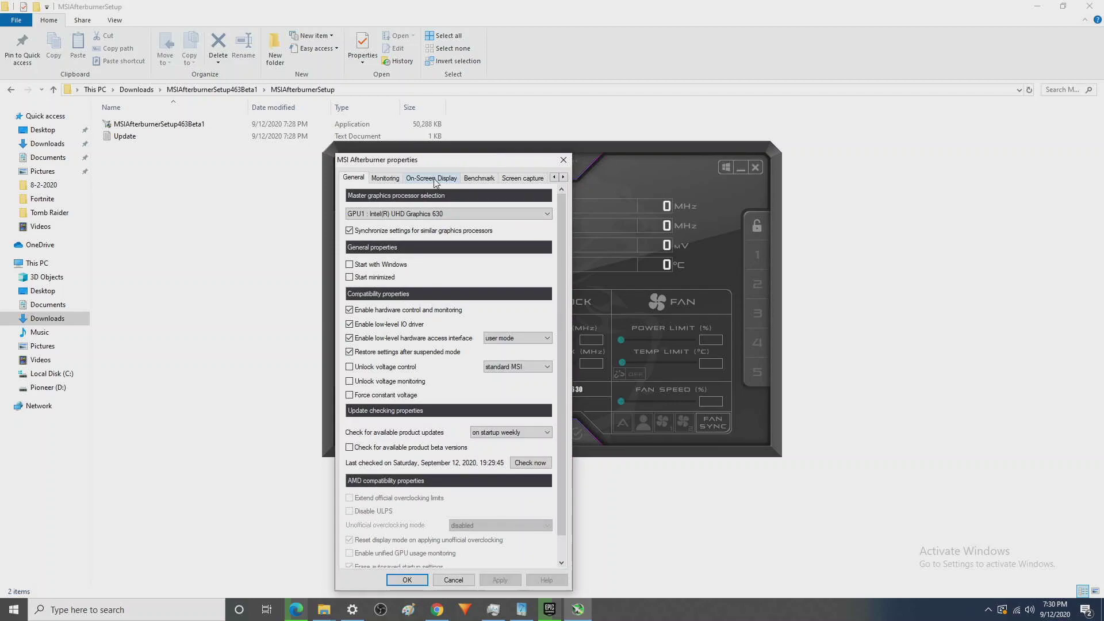
pyautogui.click(434, 178)
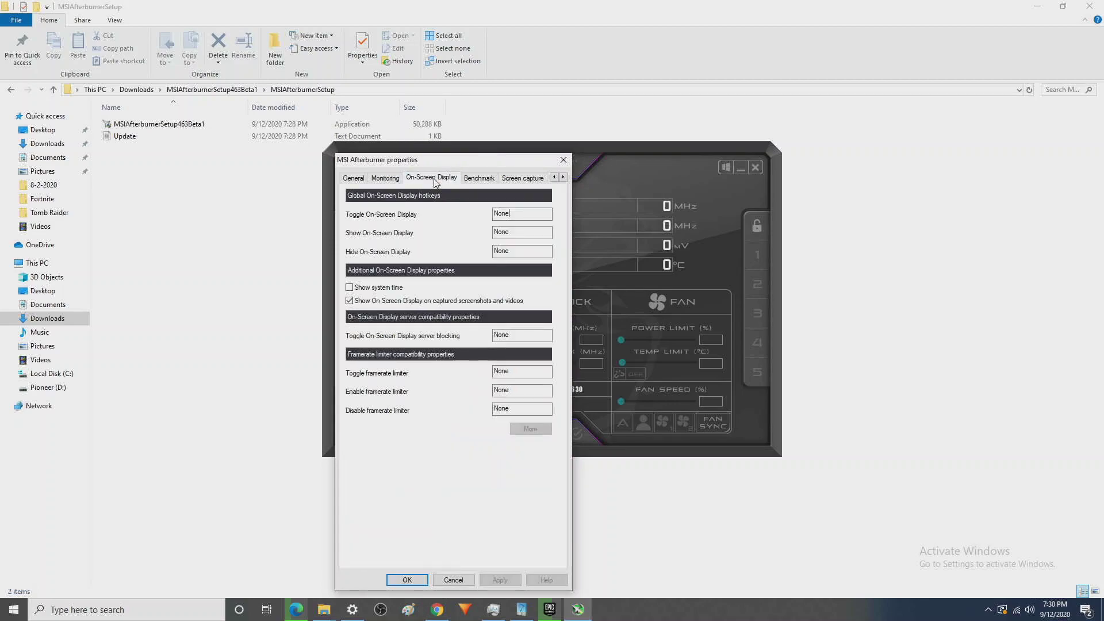
pyautogui.click(385, 178)
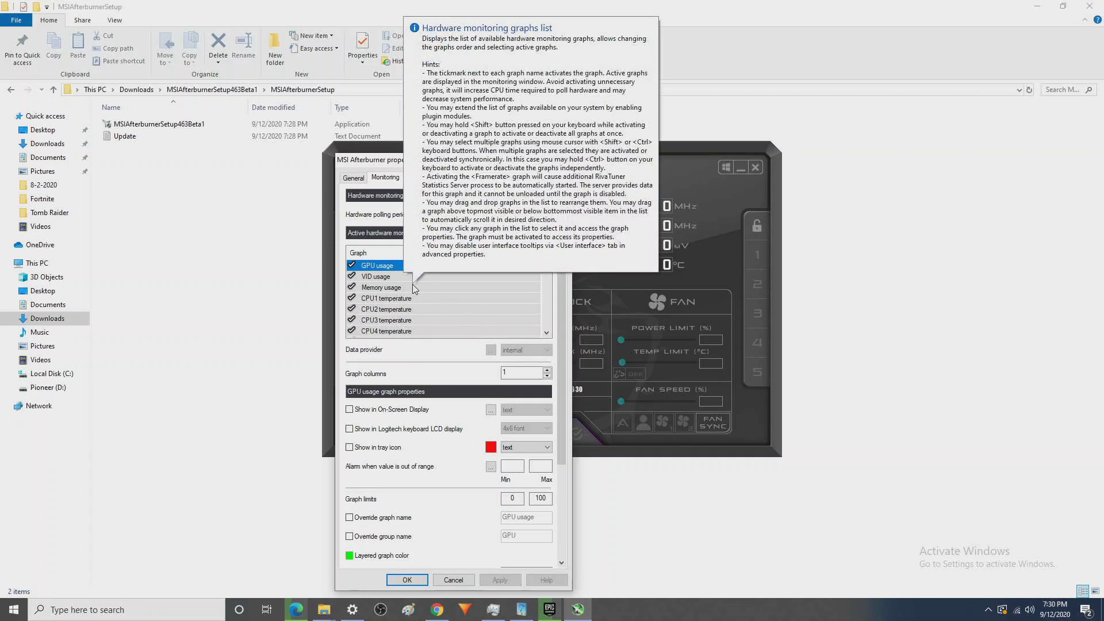
pyautogui.scroll(-3, 423, 291)
pyautogui.scroll(-3, 426, 294)
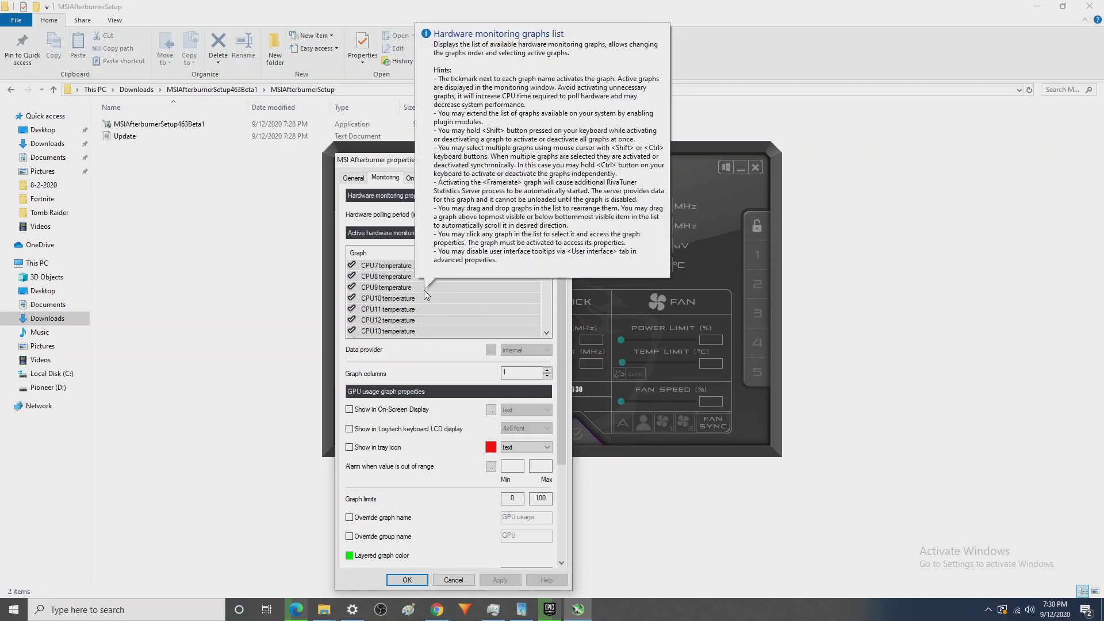
pyautogui.scroll(-7, 426, 294)
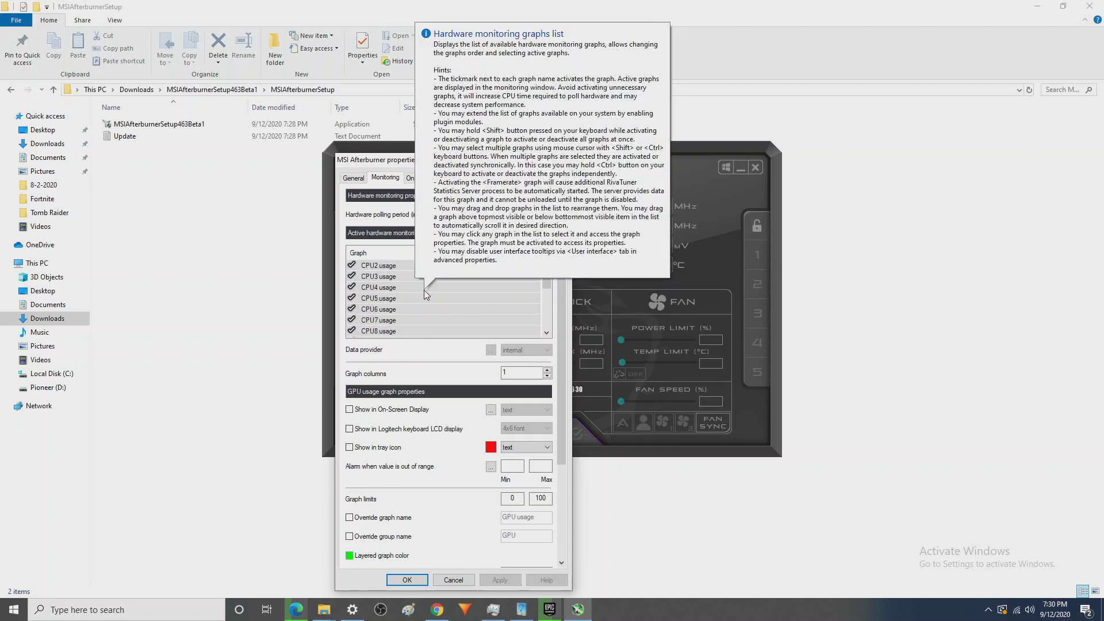
pyautogui.scroll(-5, 426, 294)
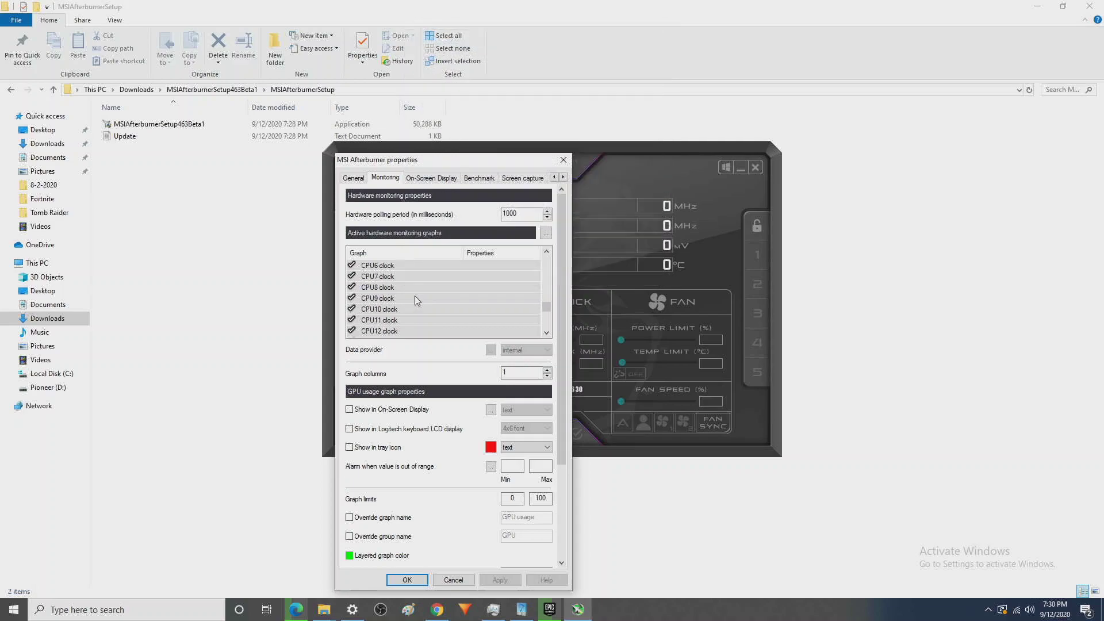
pyautogui.scroll(-5, 412, 302)
pyautogui.scroll(-3, 405, 307)
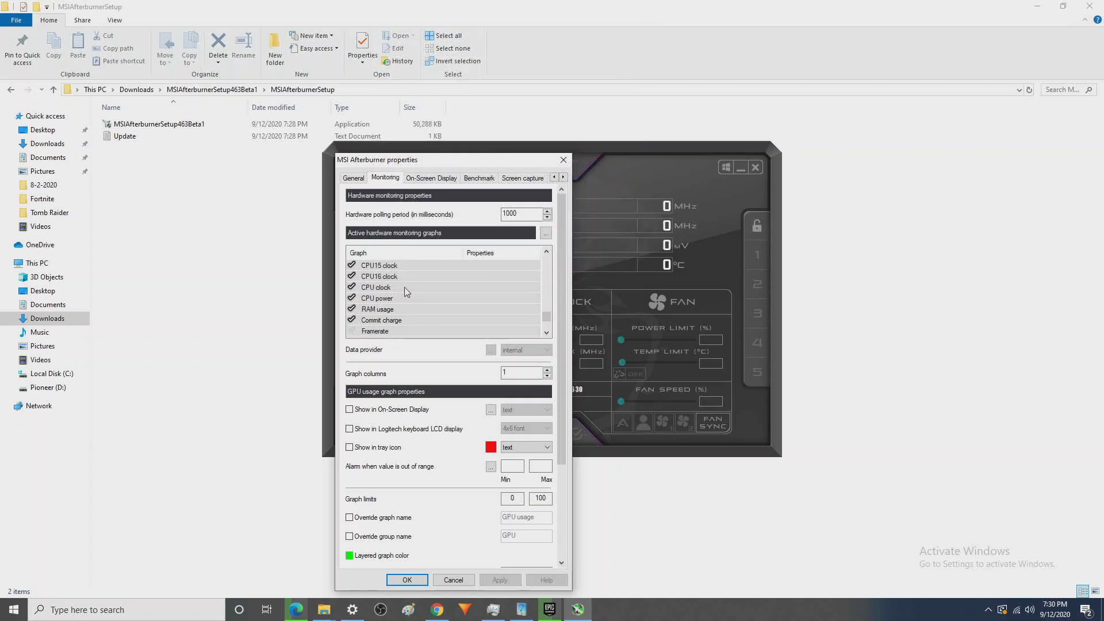
# Show CPU clock in the on-screen display under the group name 'CPU Freq' and apply.
pyautogui.click(385, 288)
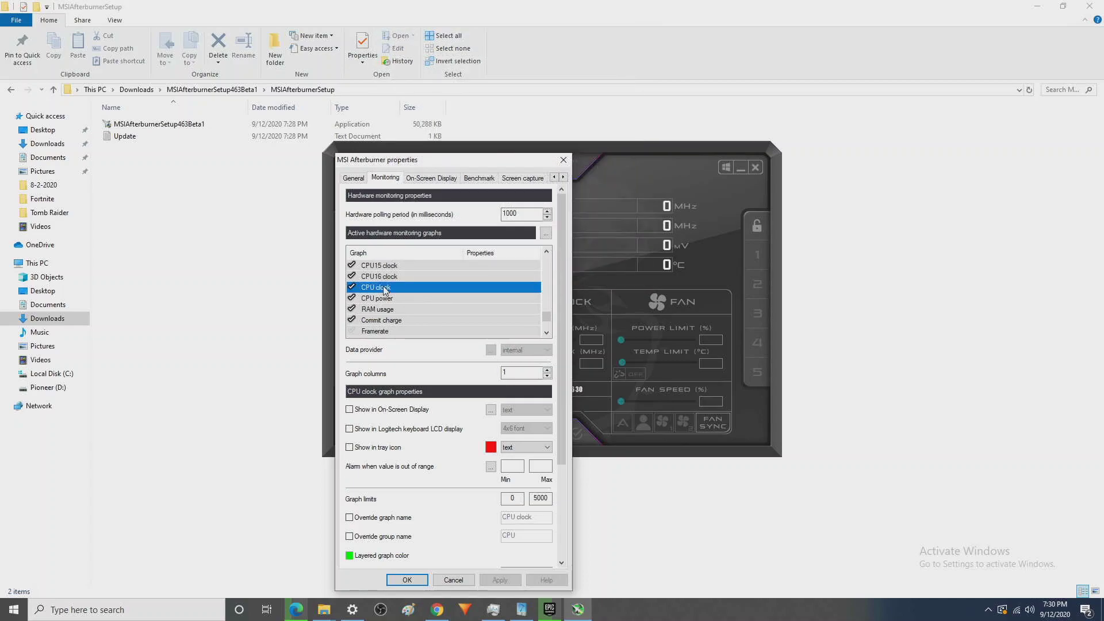
pyautogui.click(349, 409)
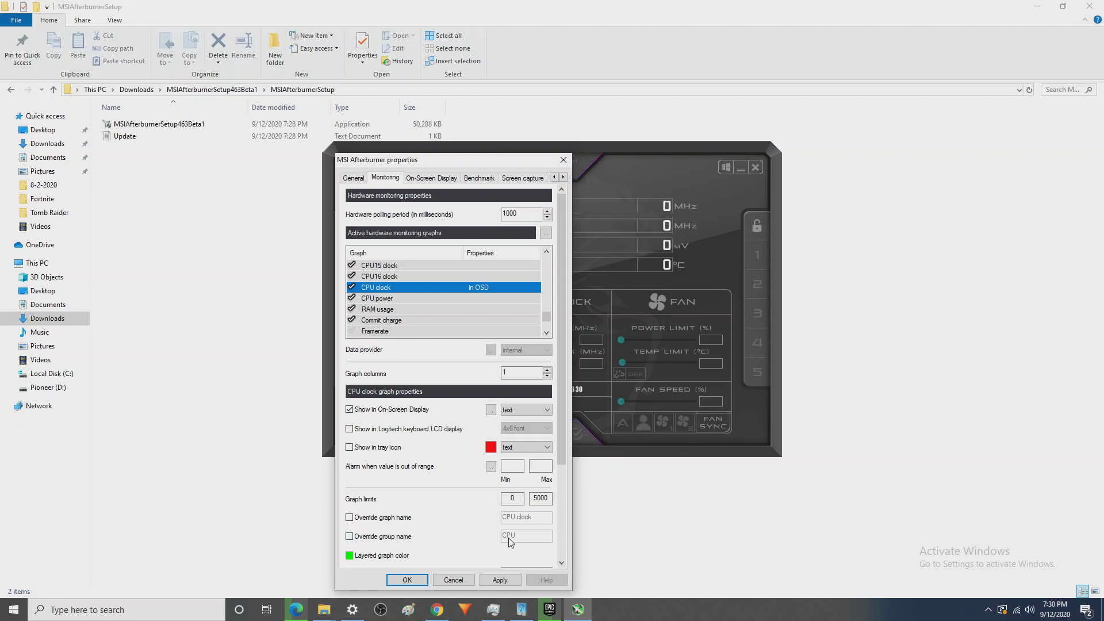
pyautogui.click(349, 536)
pyautogui.click(543, 536)
pyautogui.write('Freq')
pyautogui.click(498, 580)
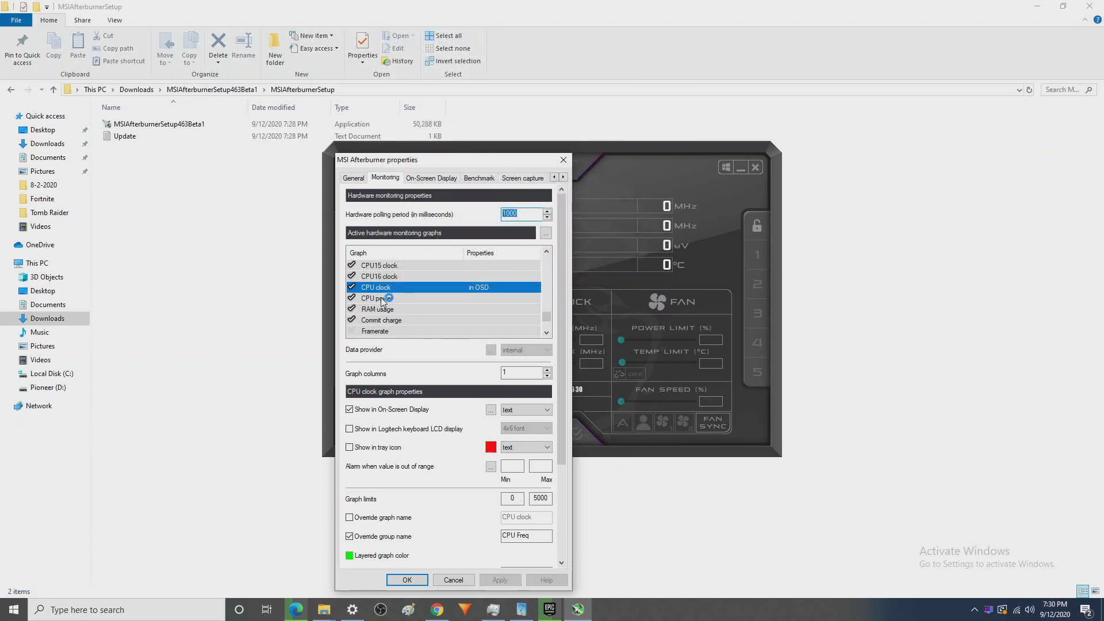
# Show CPU power in the on-screen display as well and apply.
pyautogui.click(381, 298)
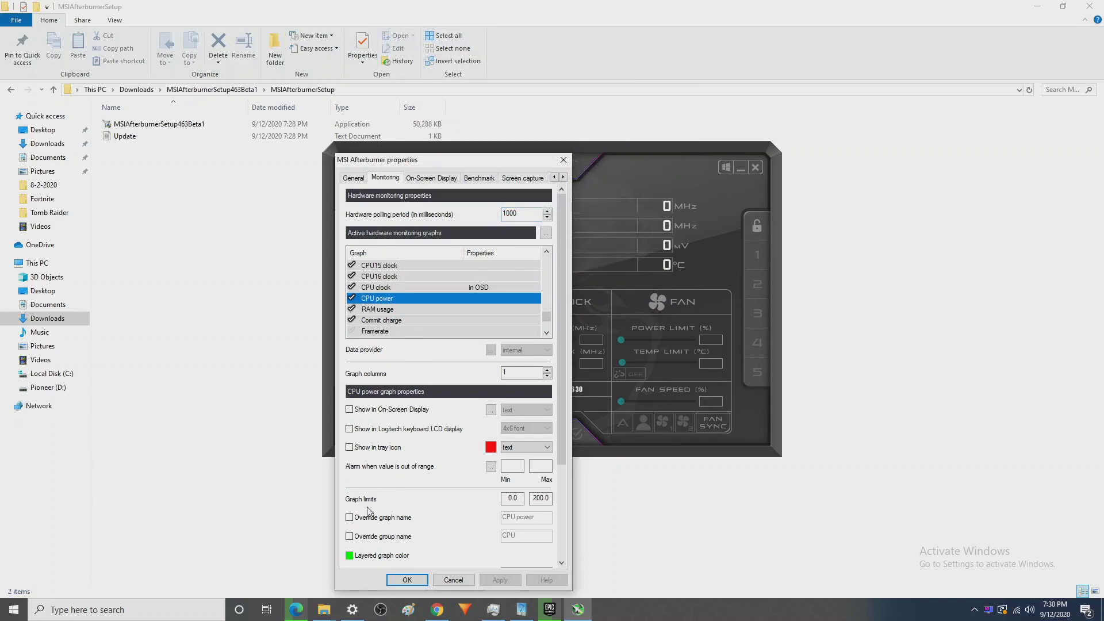
pyautogui.click(349, 410)
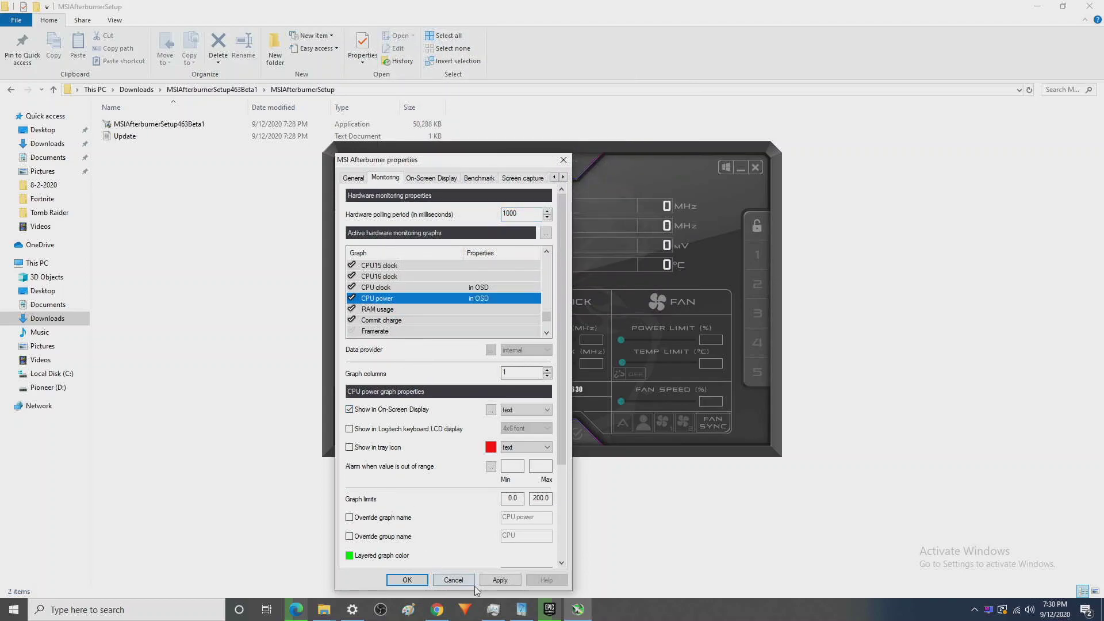
pyautogui.click(499, 579)
pyautogui.click(408, 579)
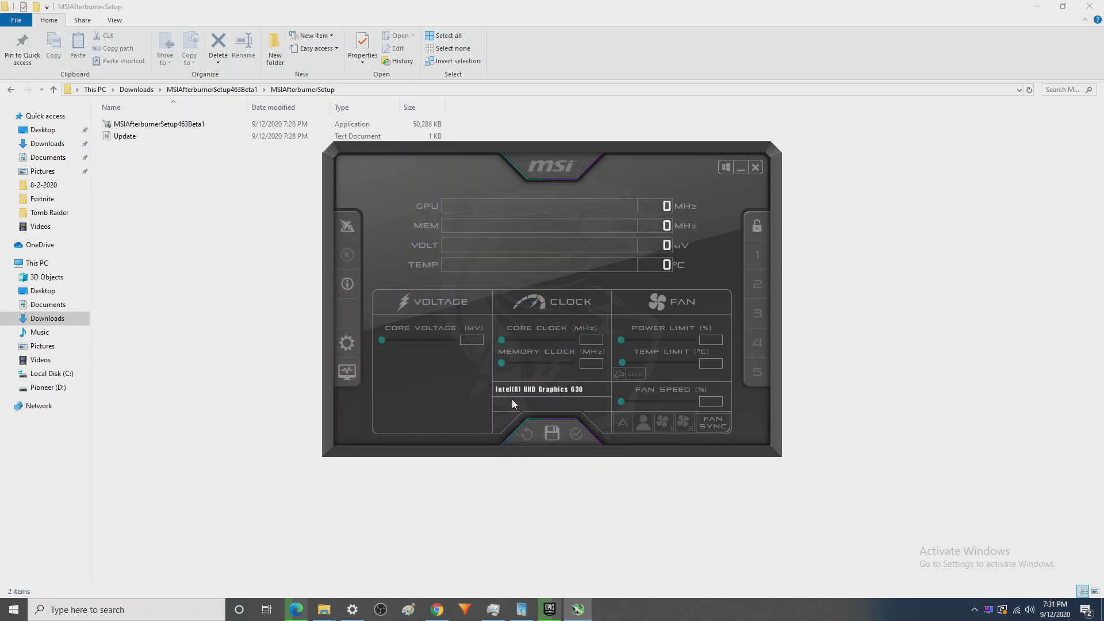